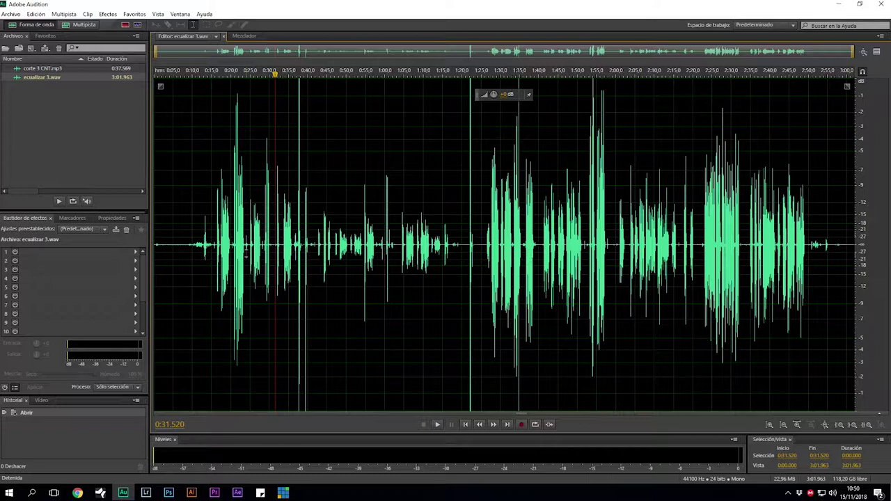
Play a short passage of the recording from about 0:21 to hear the voice.
click(237, 282)
key(space)
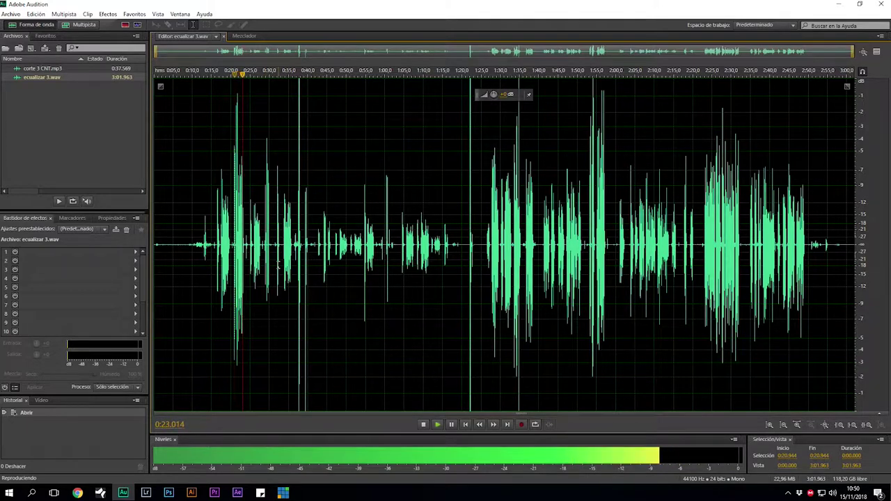
key(space)
scroll(230, 265, up, 2)
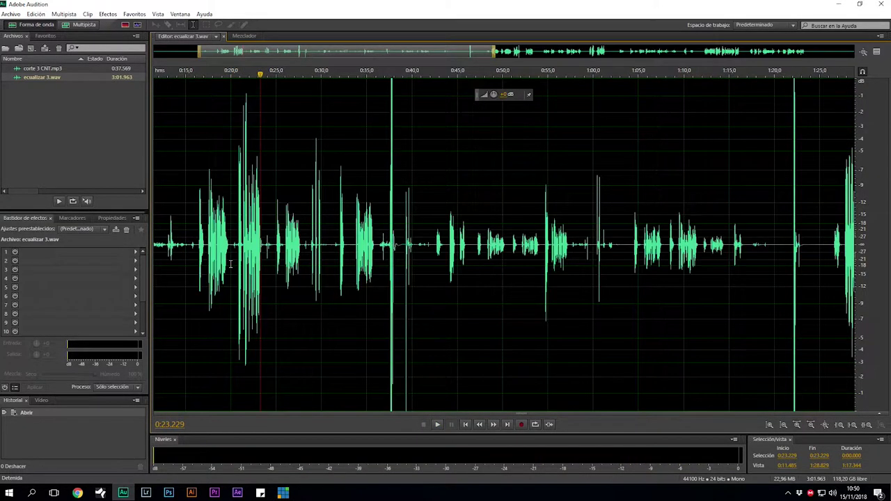
scroll(231, 264, down, 2)
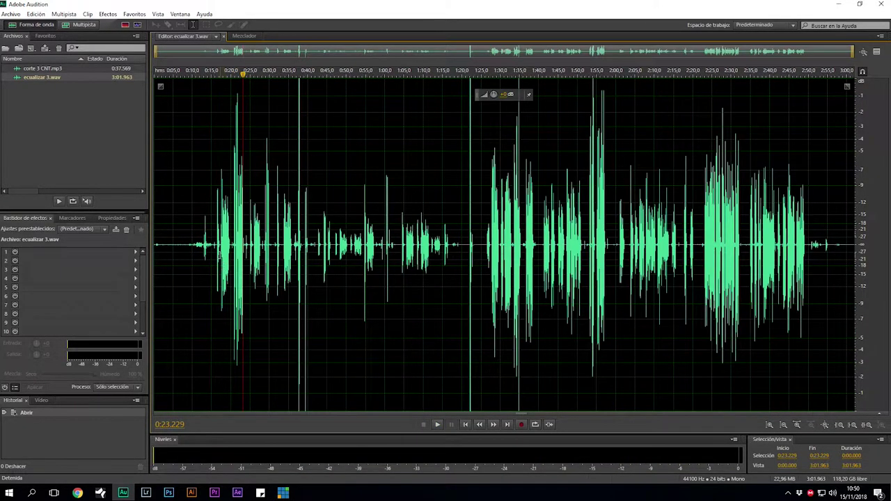
Delete the first 15 seconds of the recording.
click(209, 243)
key(shift+Home)
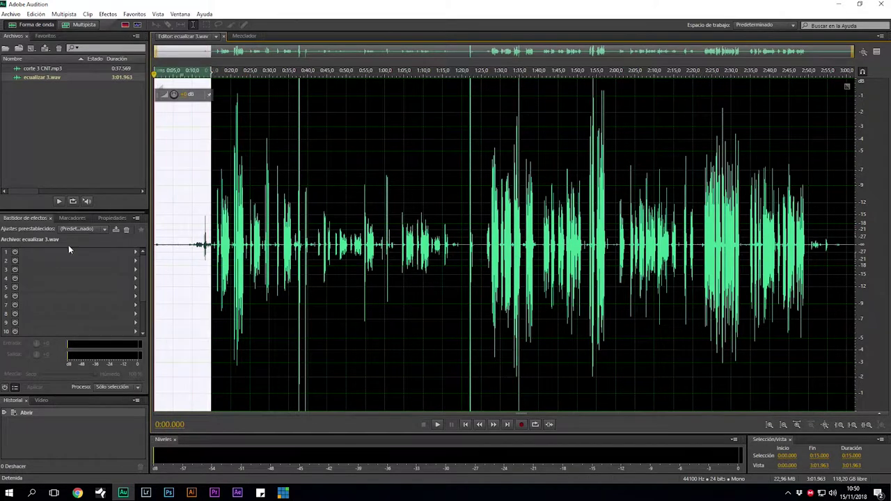
key(Delete)
Add cue markers at about 0:26.4 and 1:05 in the waveform.
click(265, 252)
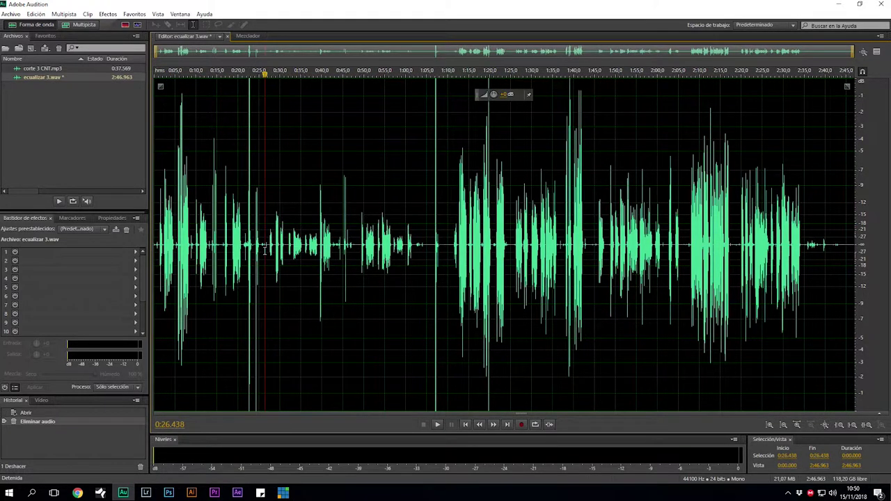
key(m)
click(428, 252)
key(m)
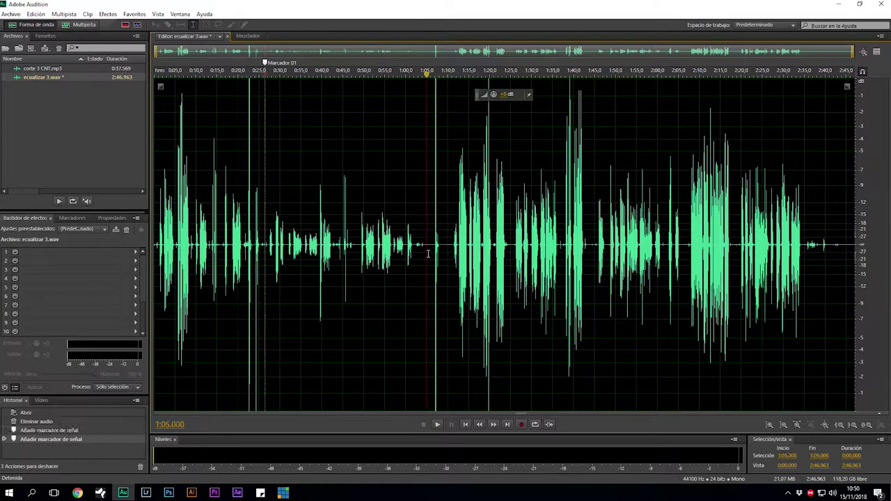
click(449, 250)
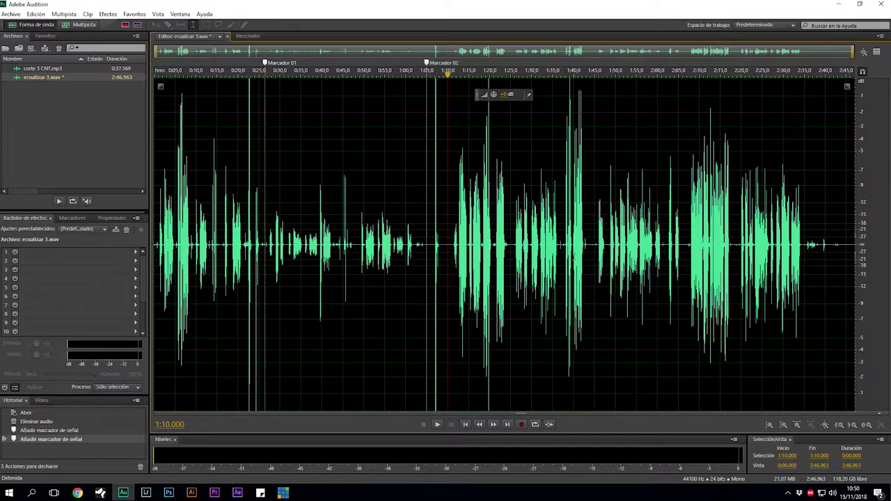
Add a range marker covering the quiet speech from about 0:48.5 to 1:03.3.
drag(357, 252, 419, 284)
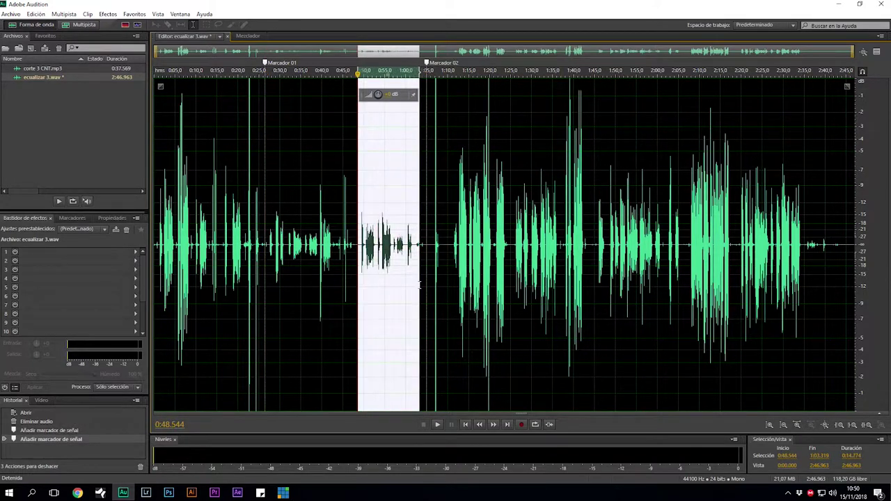
key(m)
click(387, 278)
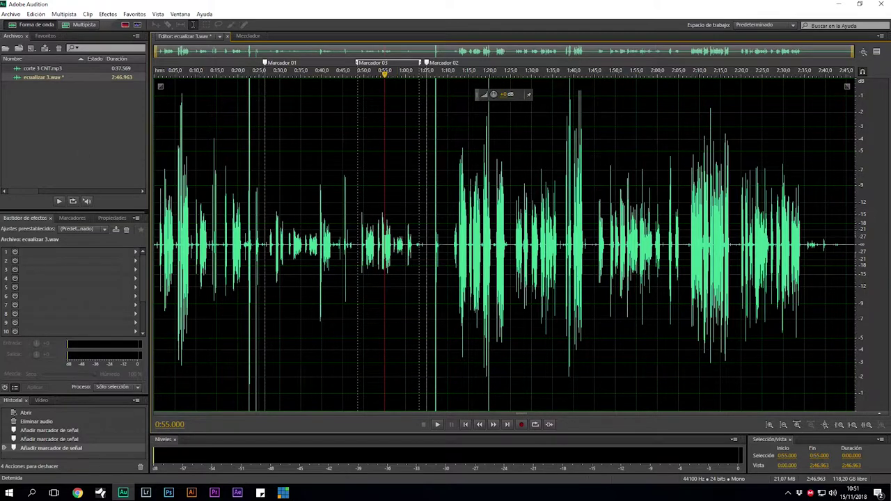
click(107, 15)
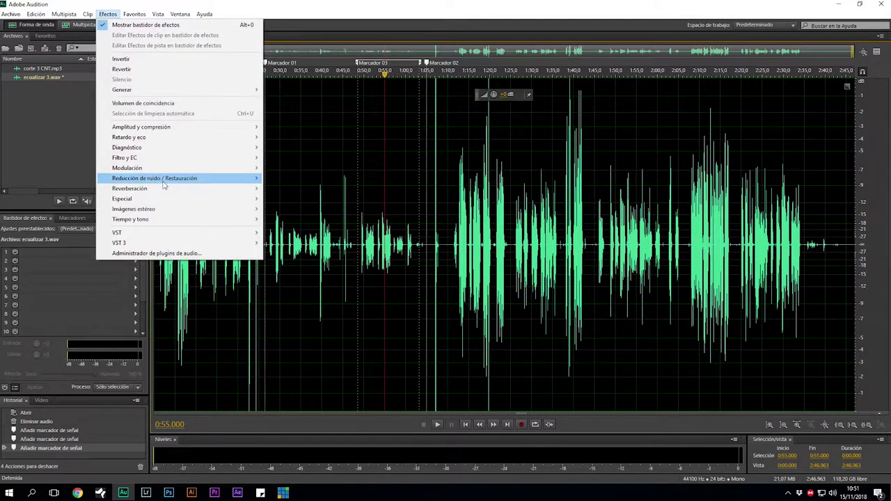
mouse_move(161, 178)
click(334, 188)
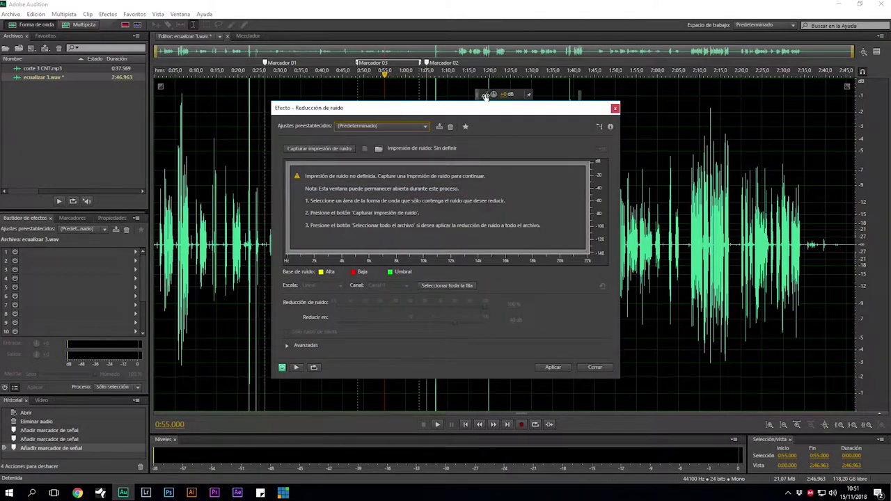
drag(461, 109, 585, 117)
click(349, 271)
scroll(349, 270, up, 5)
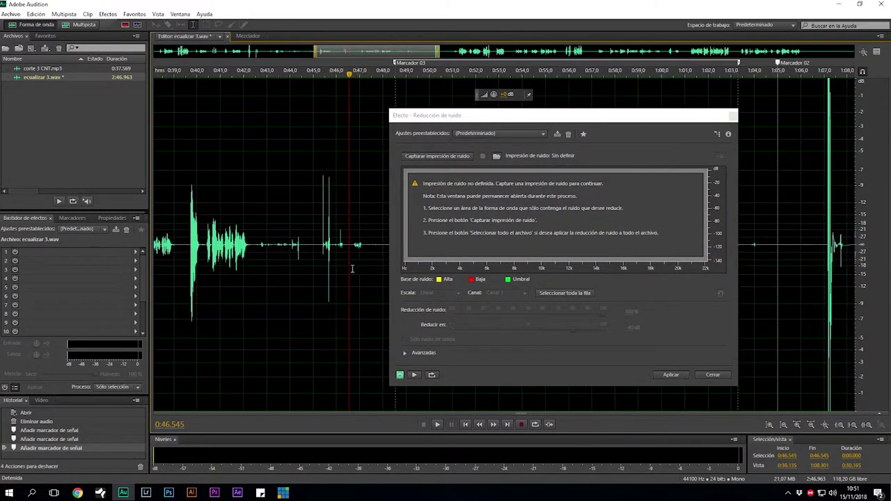
drag(377, 258, 390, 279)
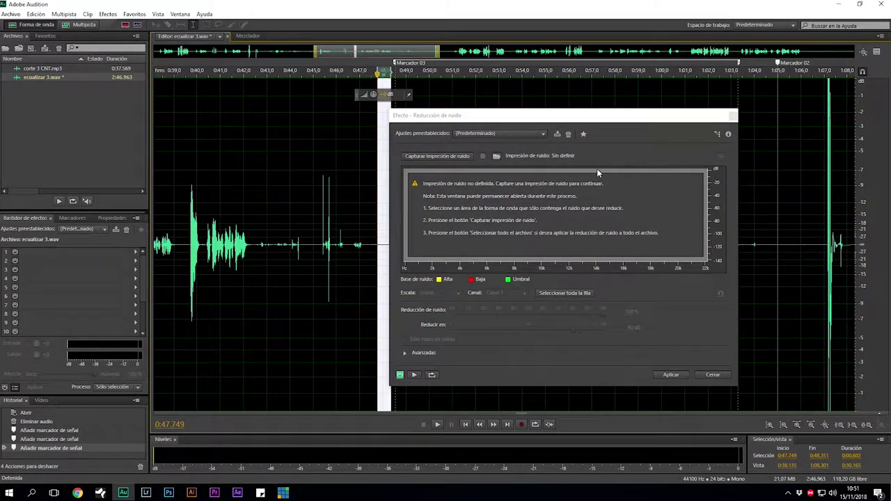
click(730, 116)
click(419, 257)
scroll(419, 257, down, 5)
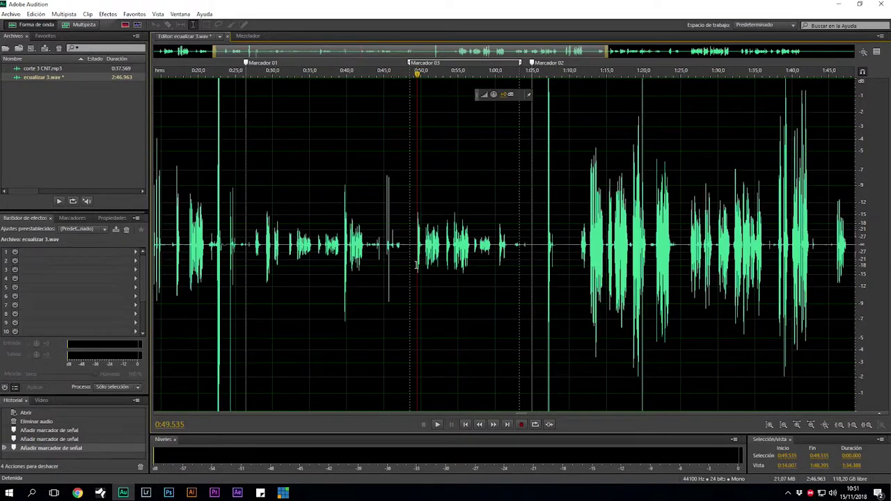
Start the Dynamics Processing effect and shape an expander curve with points at about -58 dB and -67 dB, the lower one down to -100 dB.
click(109, 15)
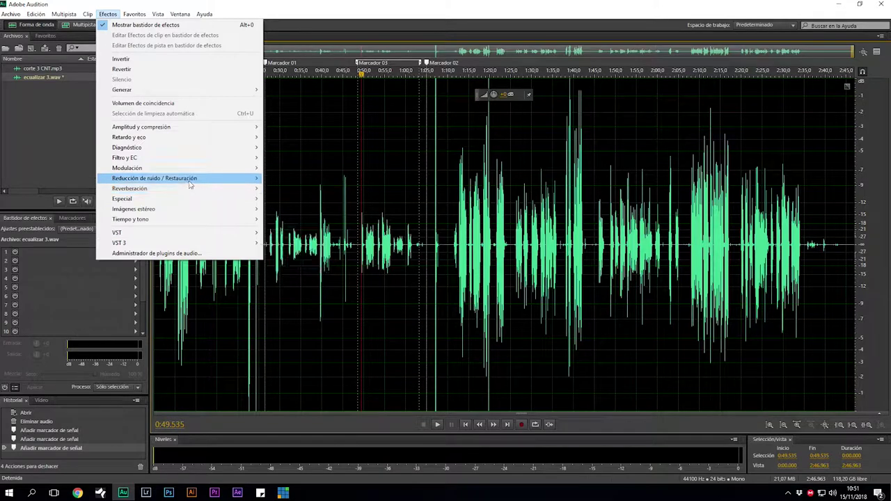
mouse_move(208, 131)
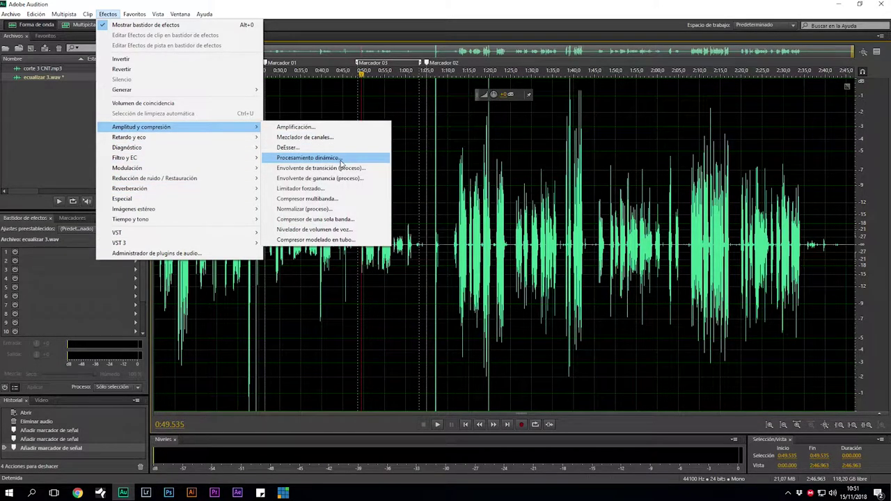
click(347, 159)
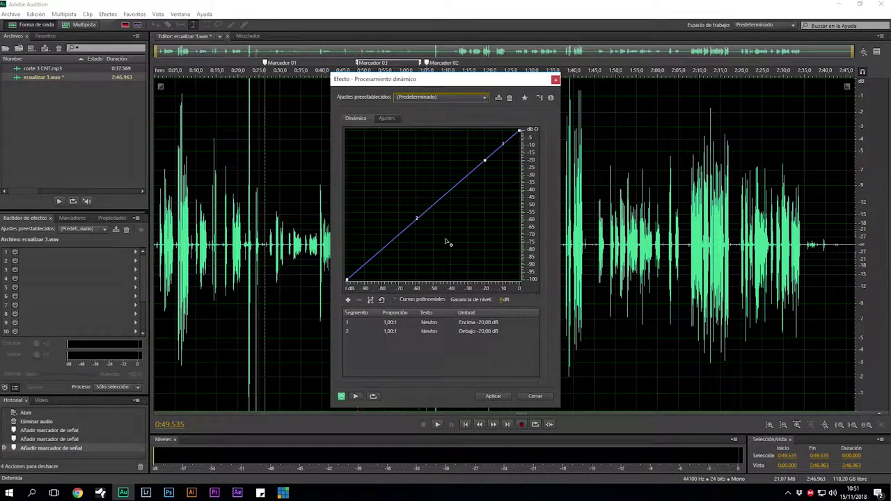
click(420, 220)
drag(390, 249, 404, 280)
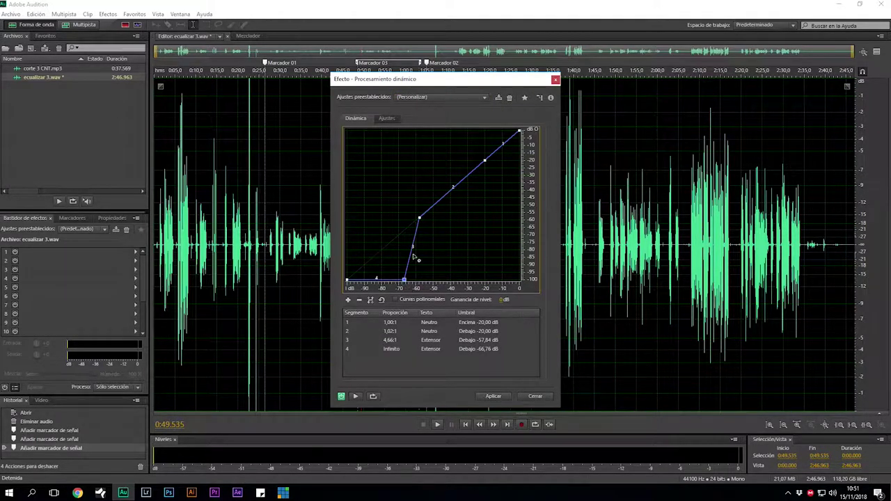
Preview the effect on the pause from about 0:31 to 0:32, extending the selection to about 0:33 to include the next word.
scroll(410, 67, up, 5)
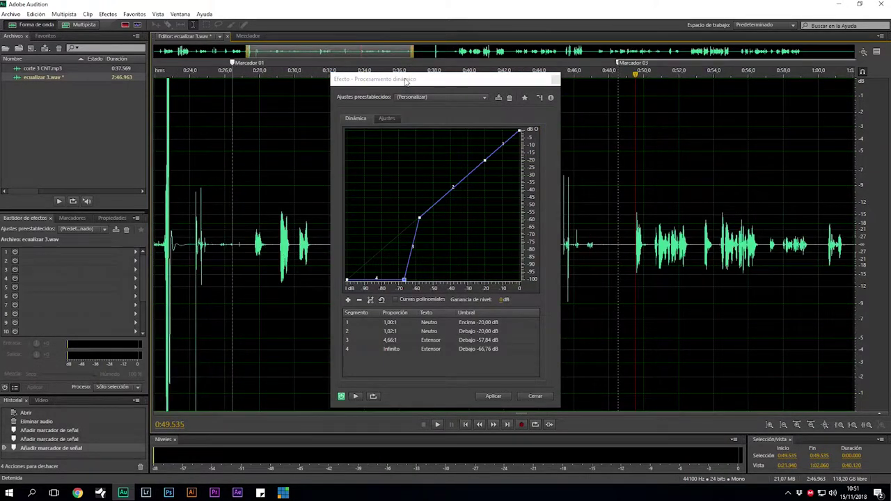
drag(406, 82, 583, 105)
drag(312, 259, 331, 282)
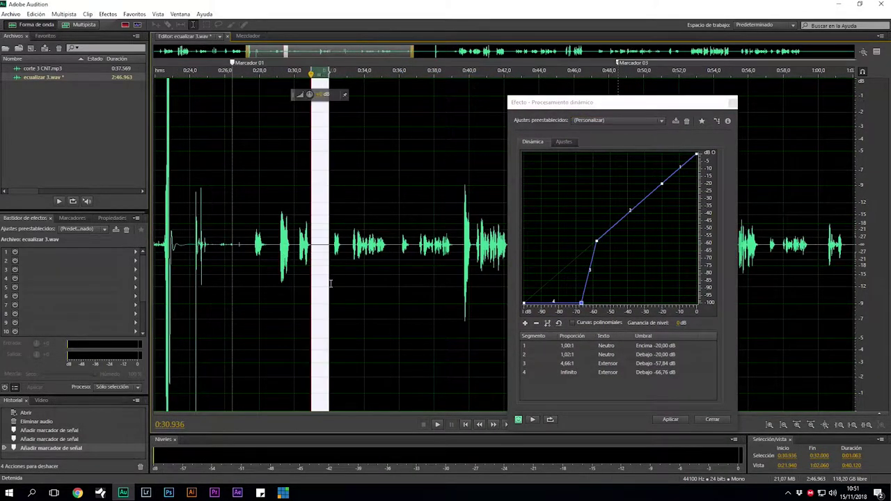
key(space)
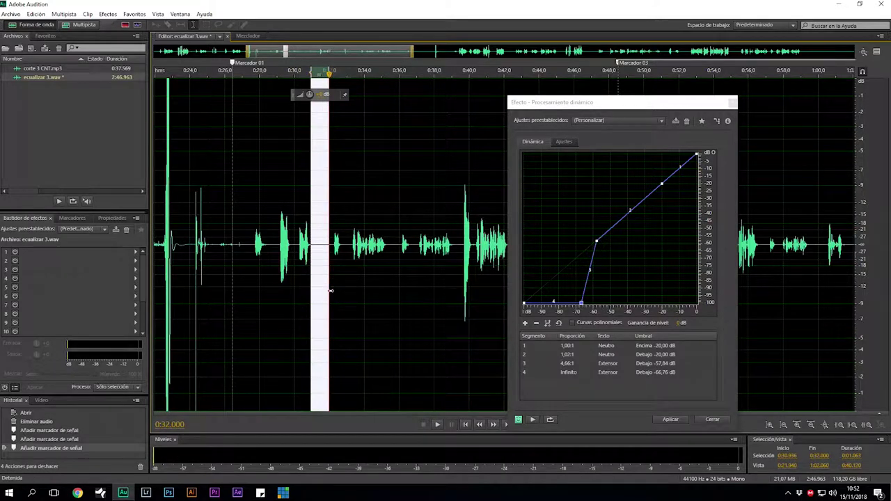
drag(331, 291, 346, 302)
key(space)
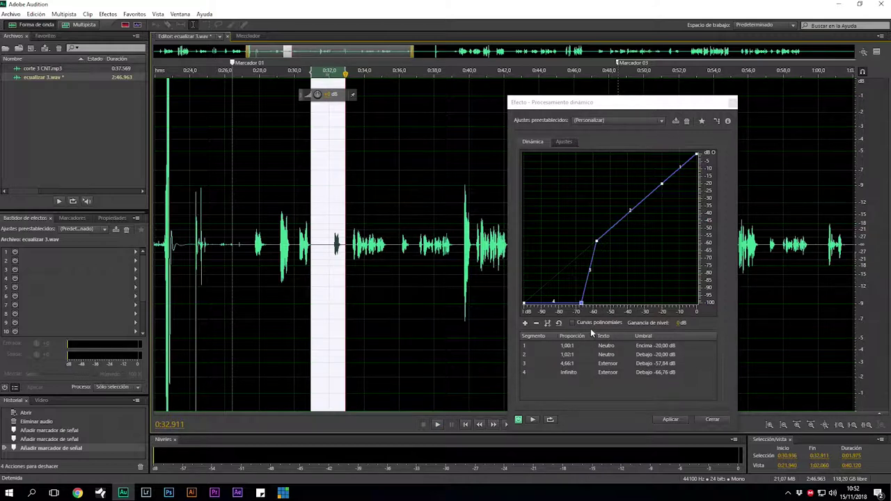
Lower the expander curve's points to thresholds of about -69 dB and -70 dB and preview from about 0:29.
mouse_move(586, 308)
drag(582, 305, 575, 303)
drag(596, 242, 577, 255)
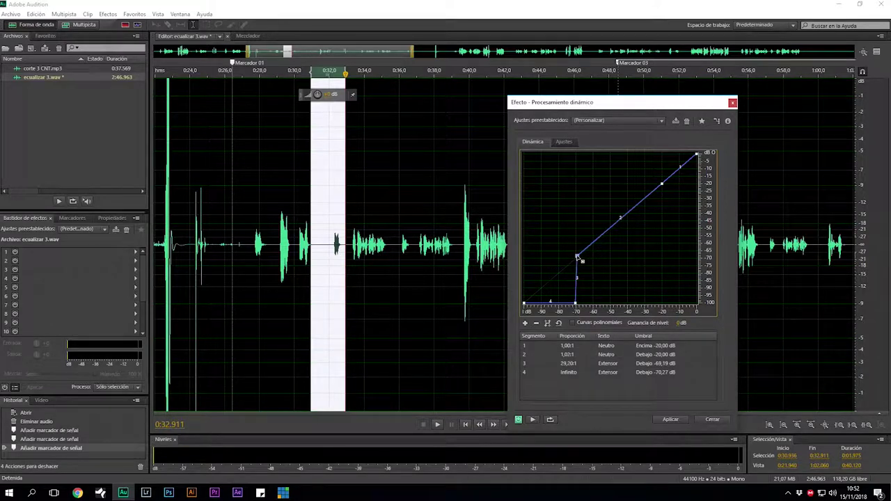
click(282, 277)
key(space)
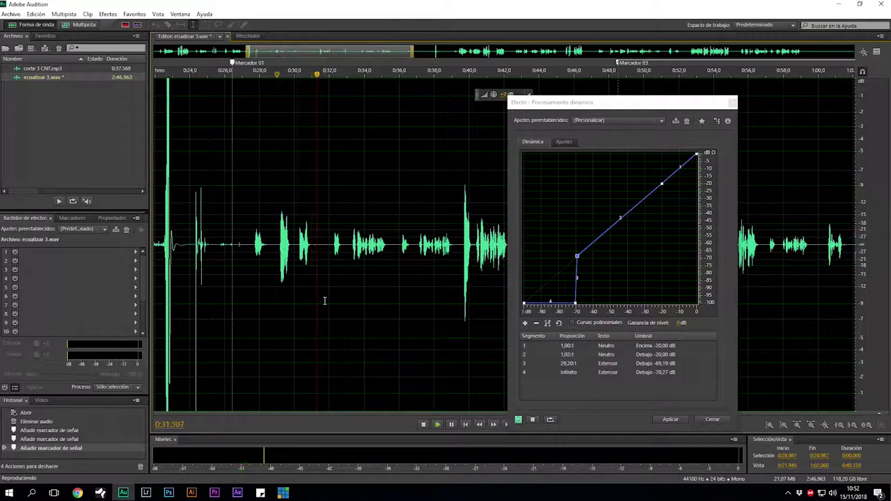
key(space)
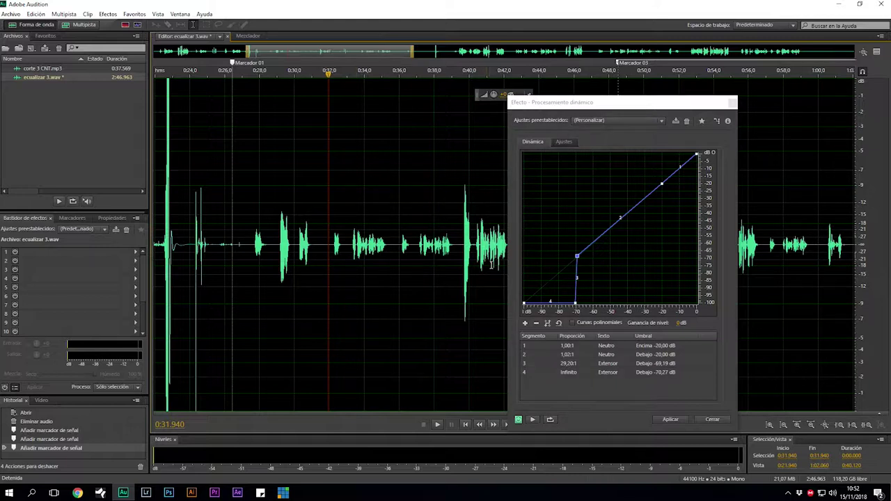
Set the expander segment's upper threshold to -70 dB and preview the speech around 0:29 again.
drag(577, 257, 576, 258)
click(279, 271)
key(space)
key(space)
Bypass the effect and play the unprocessed audio from about 0:30, including the pause from about 0:31 to 0:32.
click(518, 422)
click(301, 292)
key(space)
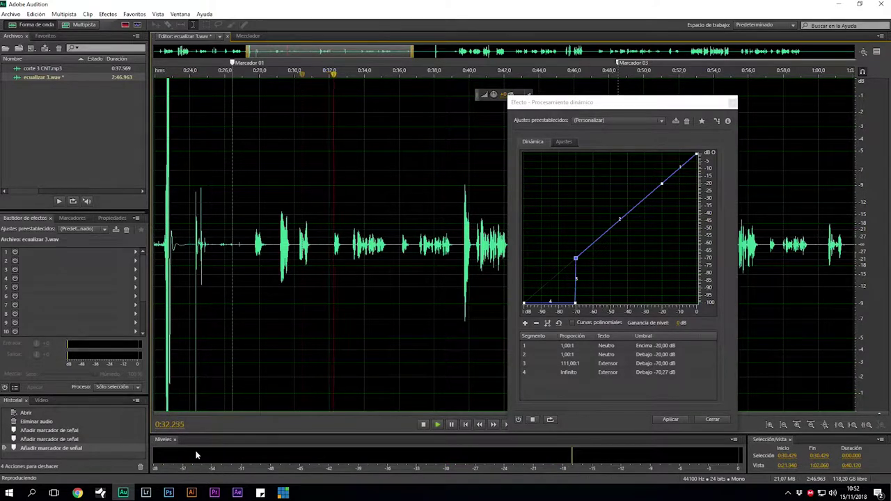
key(space)
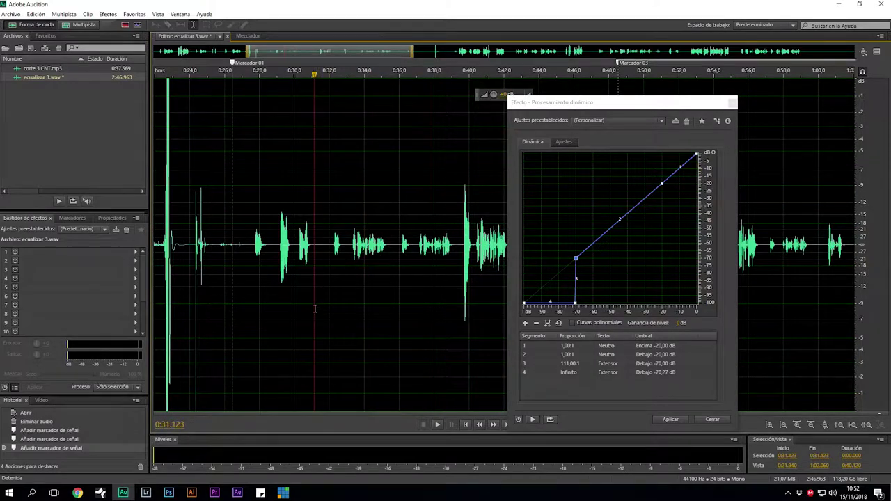
drag(314, 308, 328, 333)
key(space)
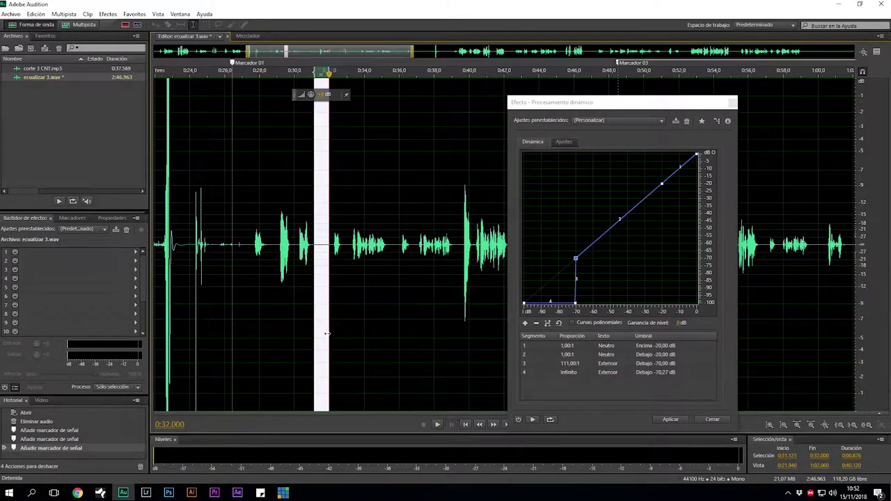
Re-enable the effect and replay the selected pause to compare it with the unprocessed sound.
click(518, 420)
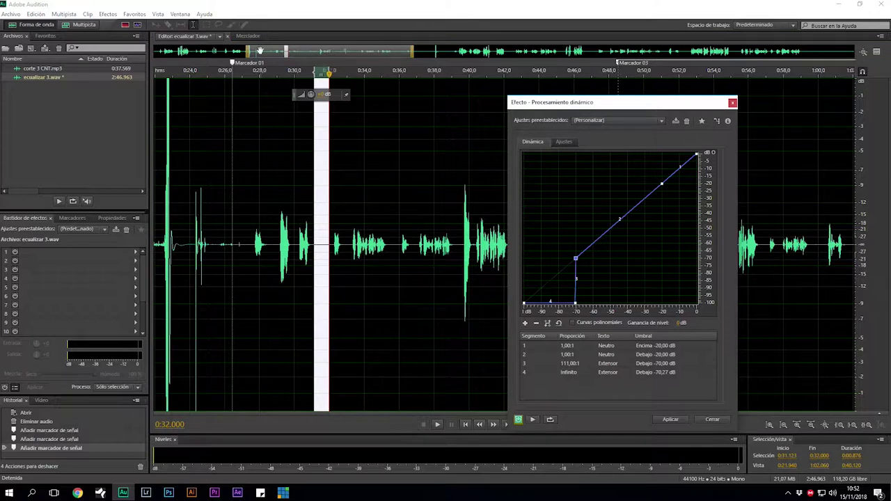
click(317, 75)
key(space)
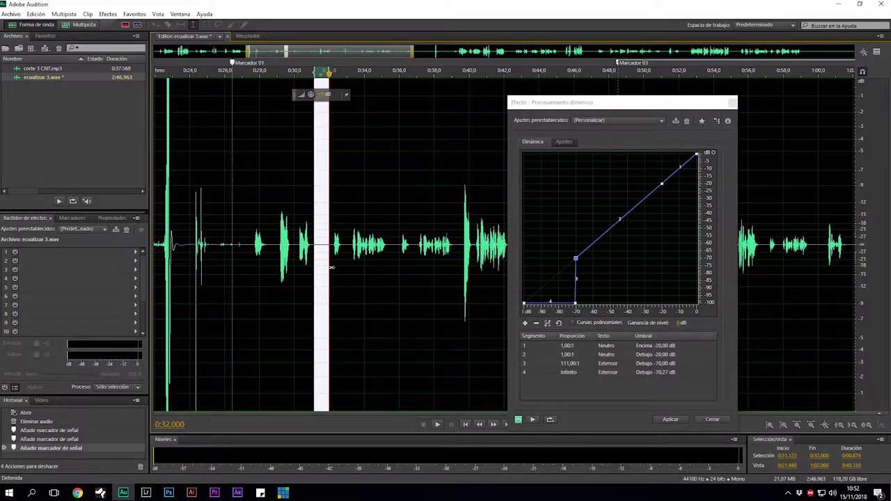
Clear the selection and apply the Dynamics Processing effect to the whole file.
scroll(330, 268, down, 5)
click(355, 264)
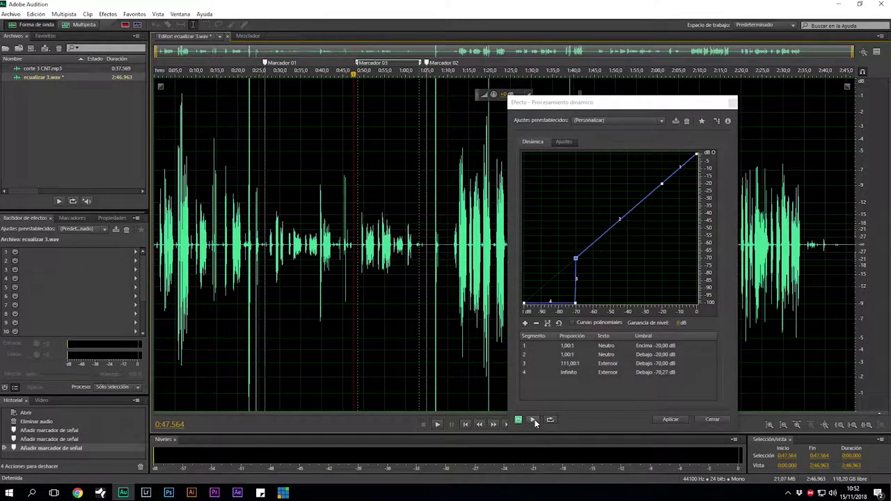
click(672, 419)
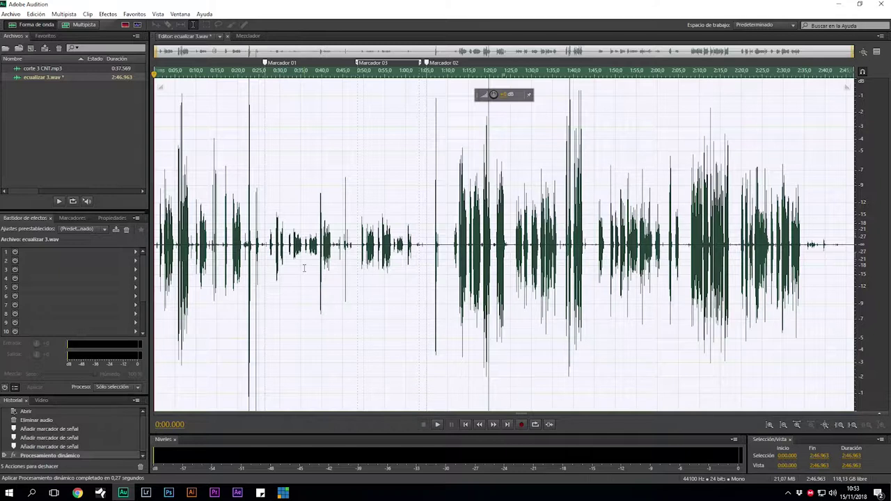
Play the processed recording from the start and undo the applied Dynamics Processing.
key(space)
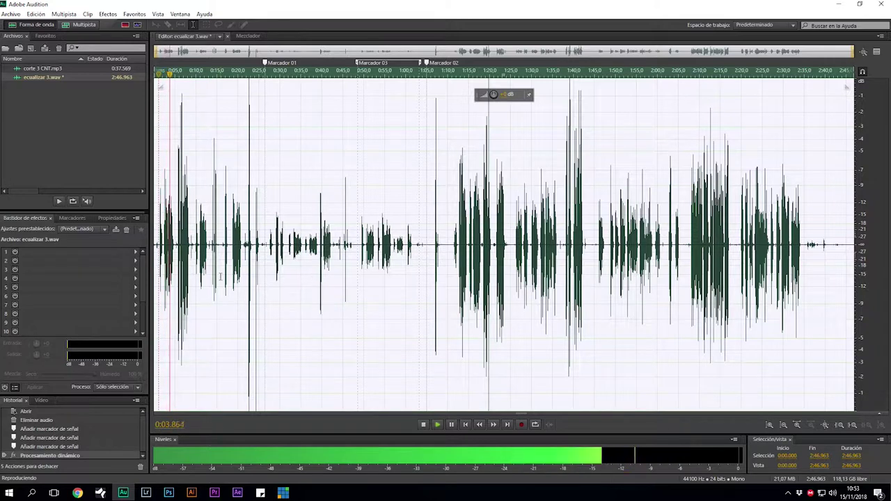
key(space)
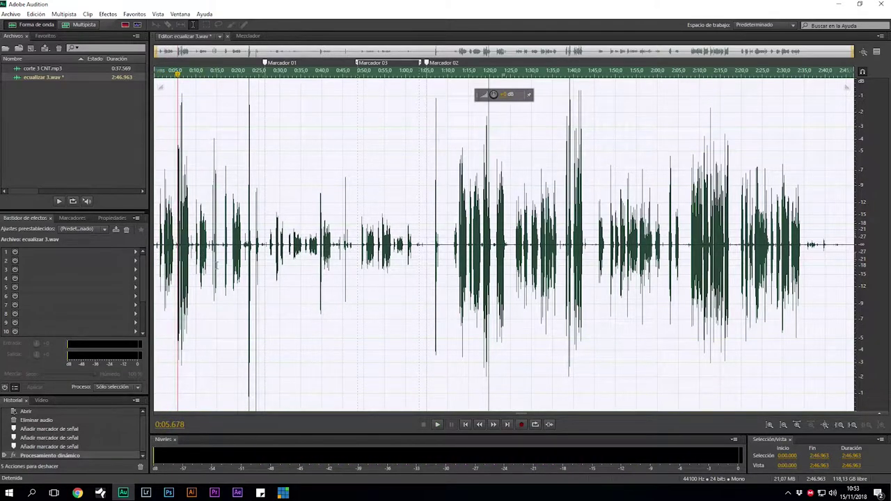
key(ctrl+z)
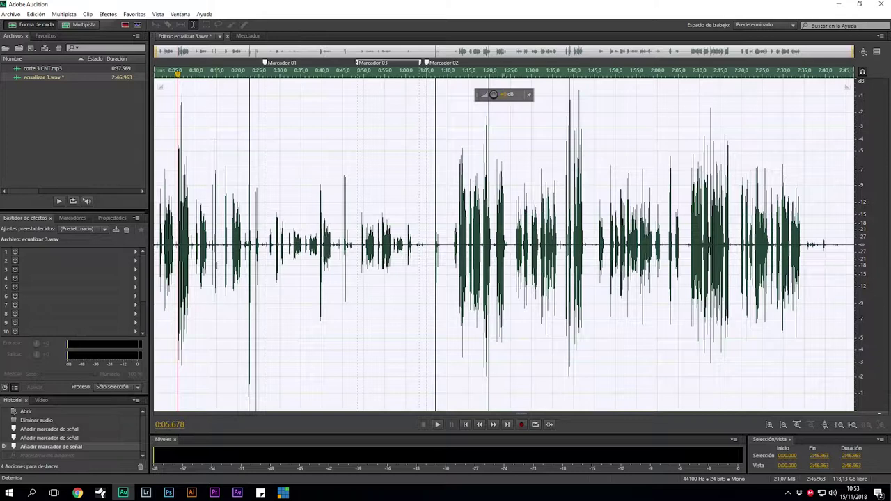
Undo the addition of the third marker, select the opening passage up to about 0:27.4, and play its beginning.
key(ctrl+z)
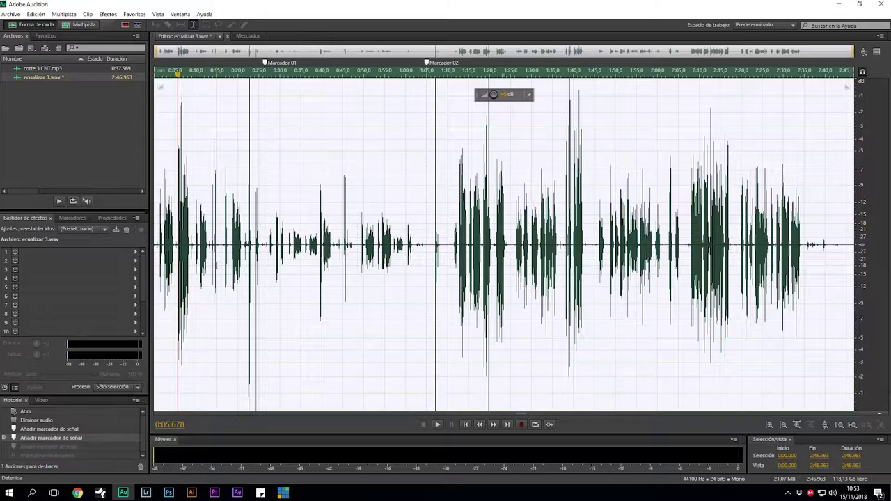
click(217, 275)
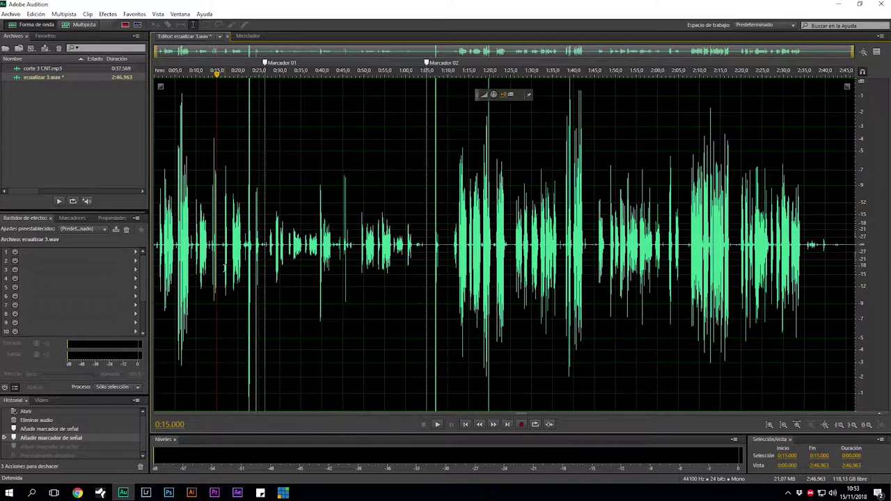
scroll(258, 270, up, 4)
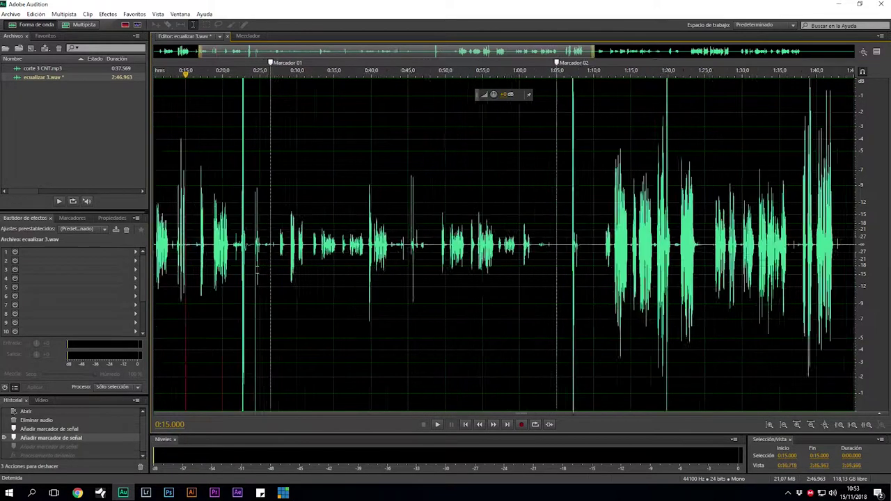
drag(305, 258, 24, 260)
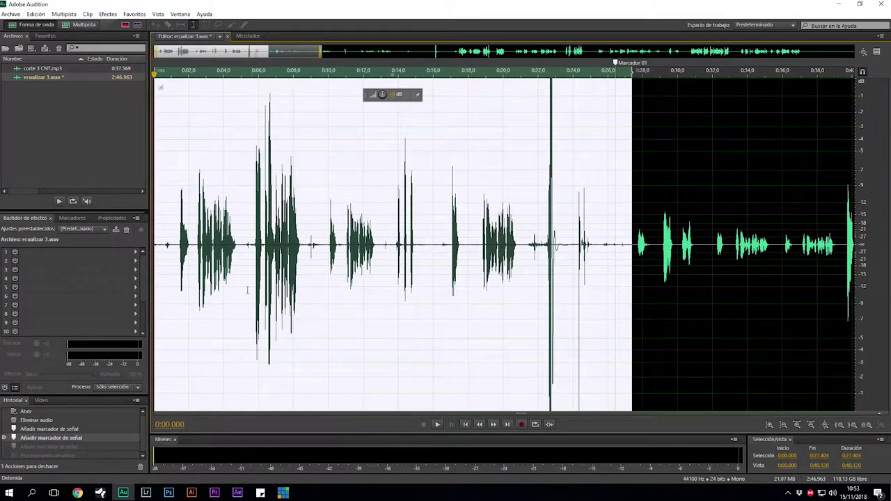
key(space)
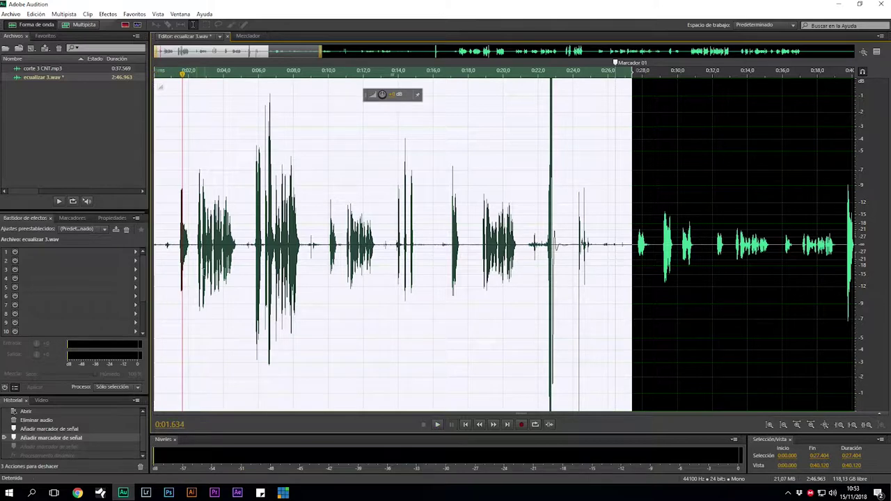
Open Dynamics Processing, select the pause from about 0:15.4 to 0:16.4, and move the curve's threshold point to about -62.4 dB input.
click(109, 15)
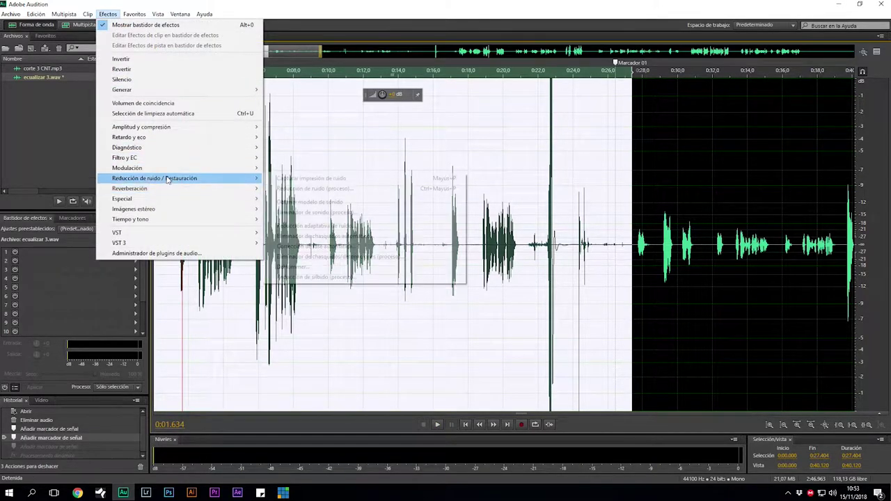
mouse_move(185, 130)
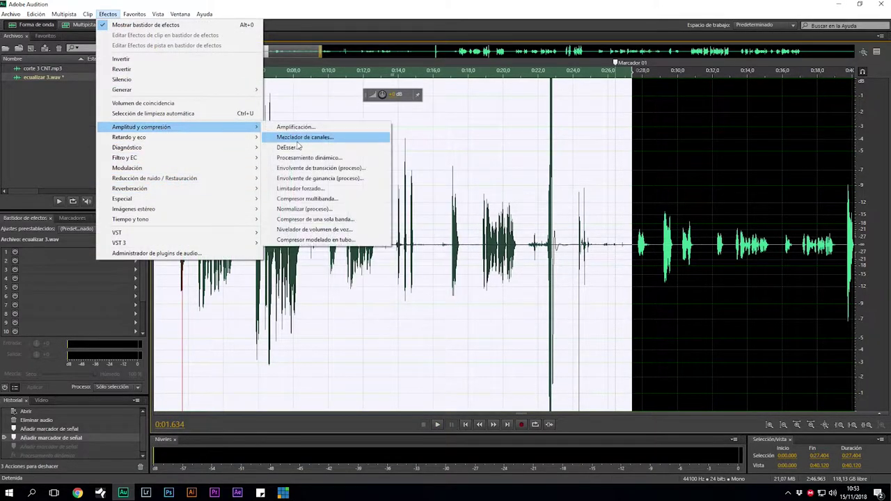
click(333, 161)
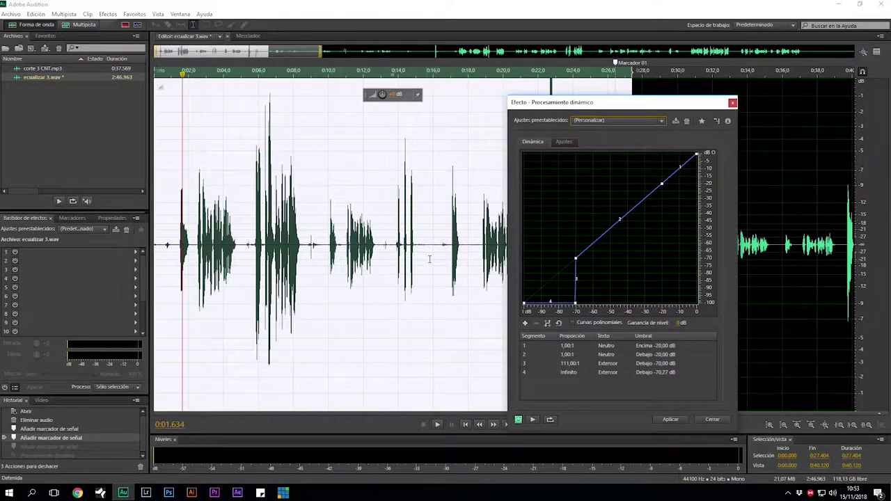
drag(423, 261, 440, 302)
click(576, 305)
drag(576, 260, 589, 256)
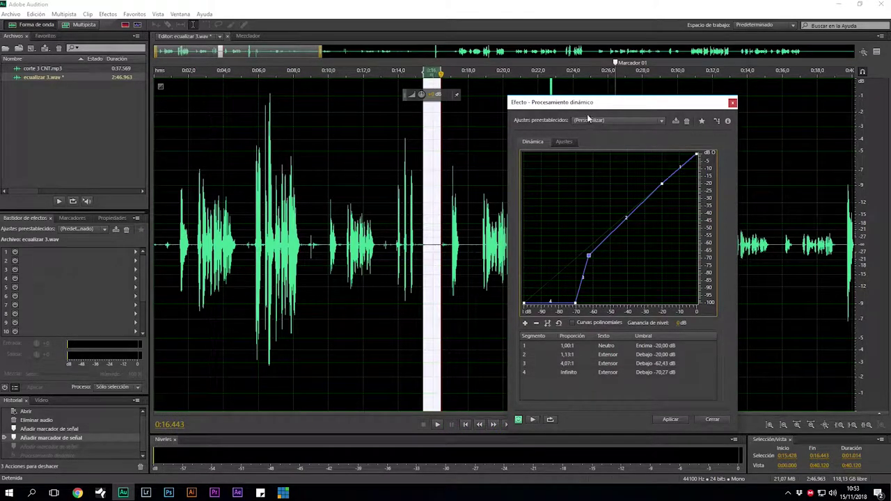
Loop the selected pause and reshape the gate curve, with the lower point at -60 dB and the upper point at about -59.2 dB input.
drag(588, 107, 250, 85)
click(535, 424)
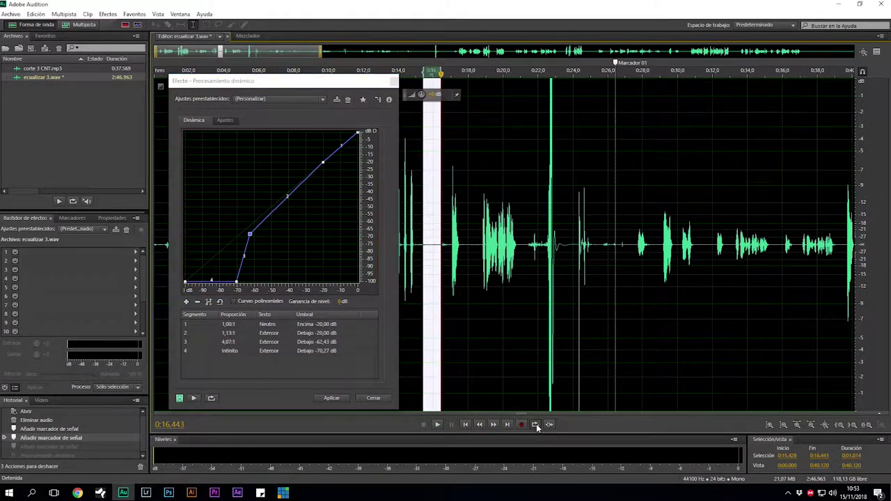
key(space)
drag(236, 282, 249, 284)
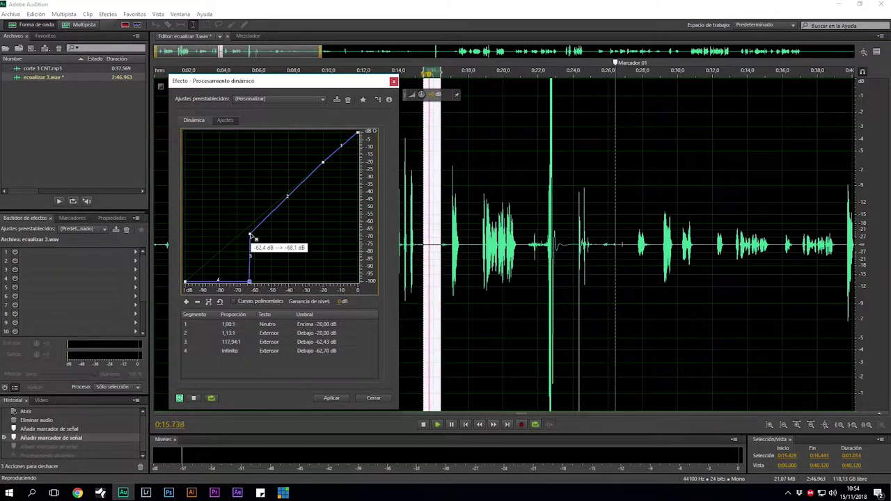
drag(251, 234, 256, 222)
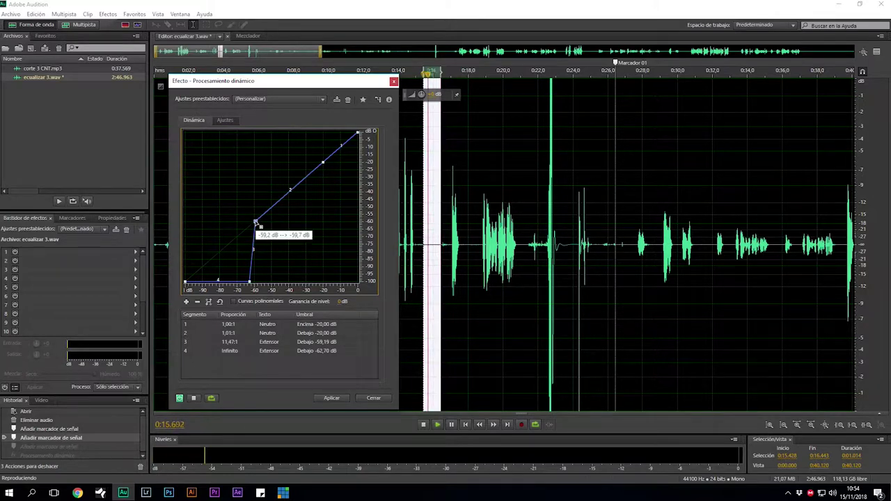
drag(250, 282, 255, 283)
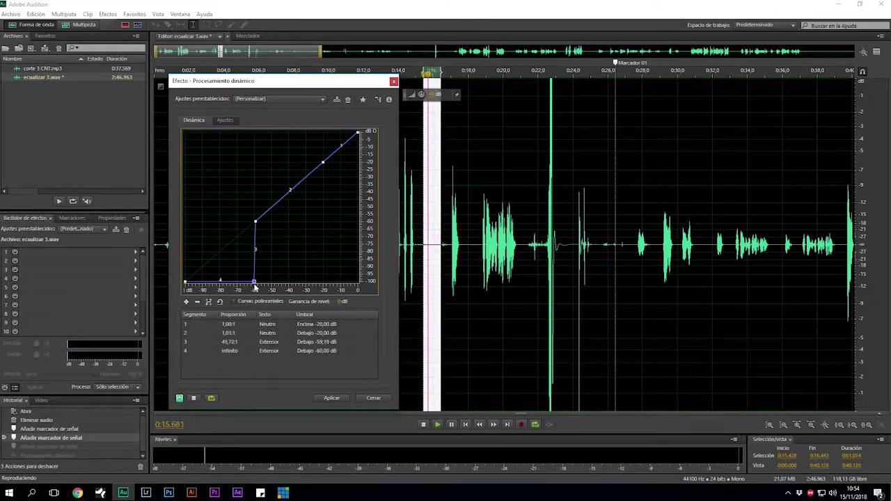
Clear the selection and play the opening passage from about 0:01.3 to check the adjusted gate.
drag(290, 85, 623, 98)
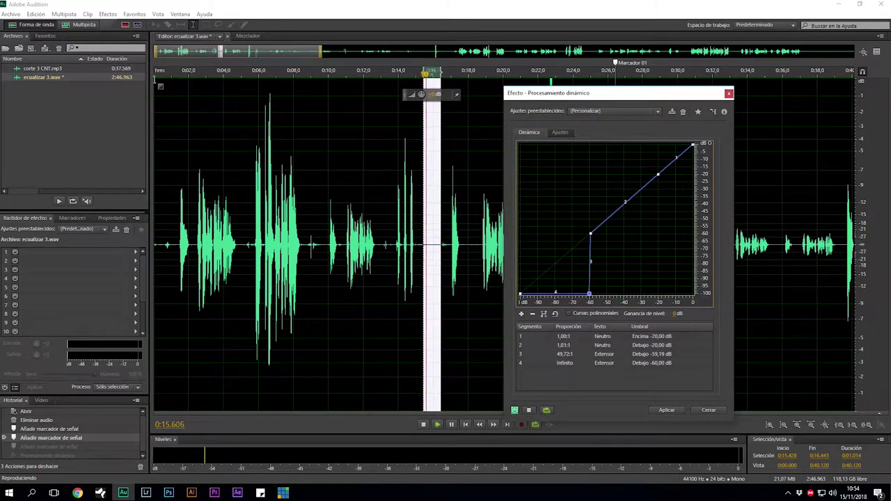
click(176, 212)
click(167, 71)
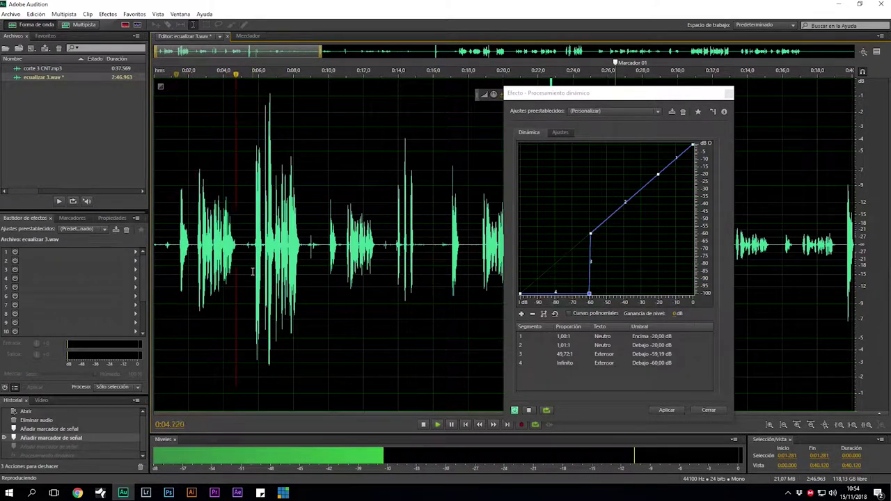
key(space)
scroll(252, 271, down, 2)
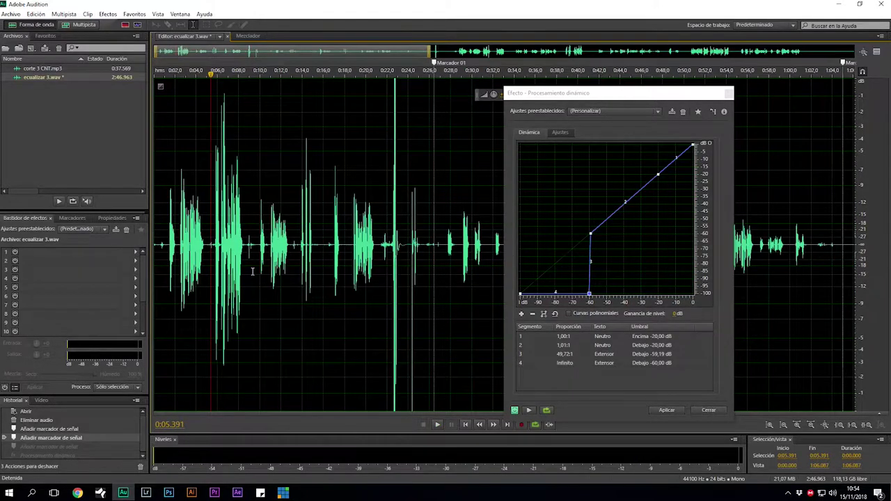
Play the quieter middle passage from about 0:27.4 to hear how the gate affects it.
click(434, 247)
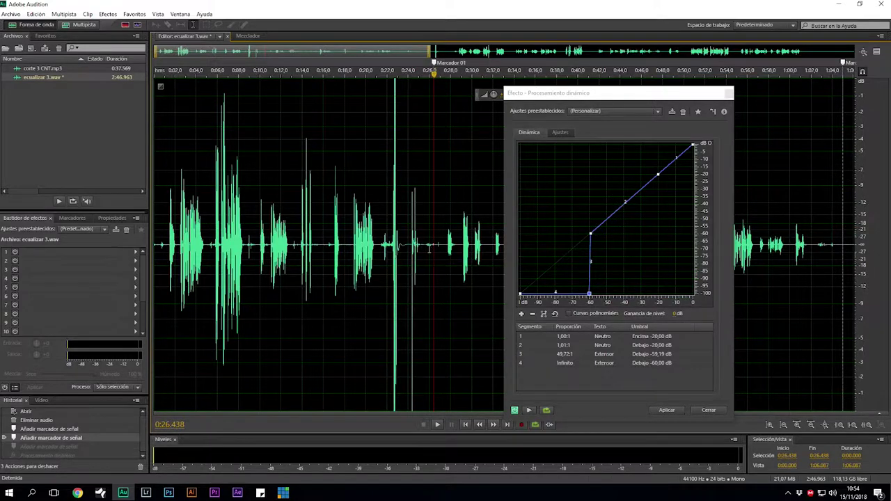
scroll(350, 268, right, 3)
scroll(240, 268, up, 2)
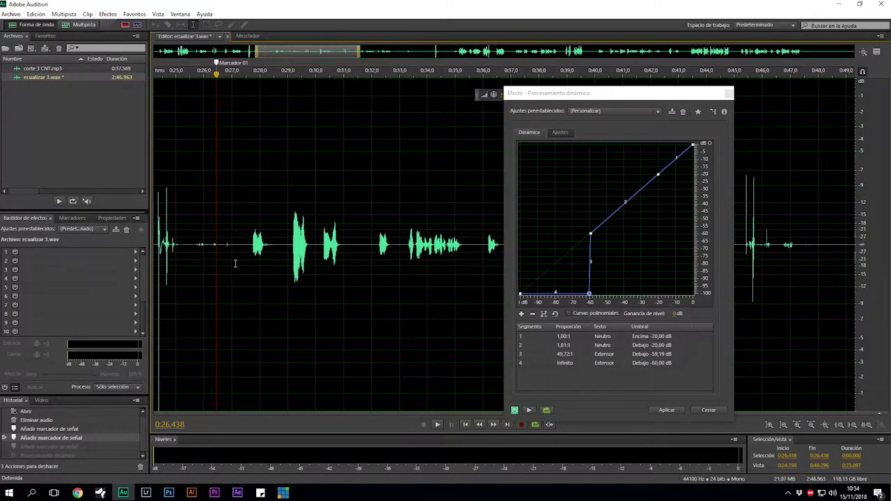
click(256, 261)
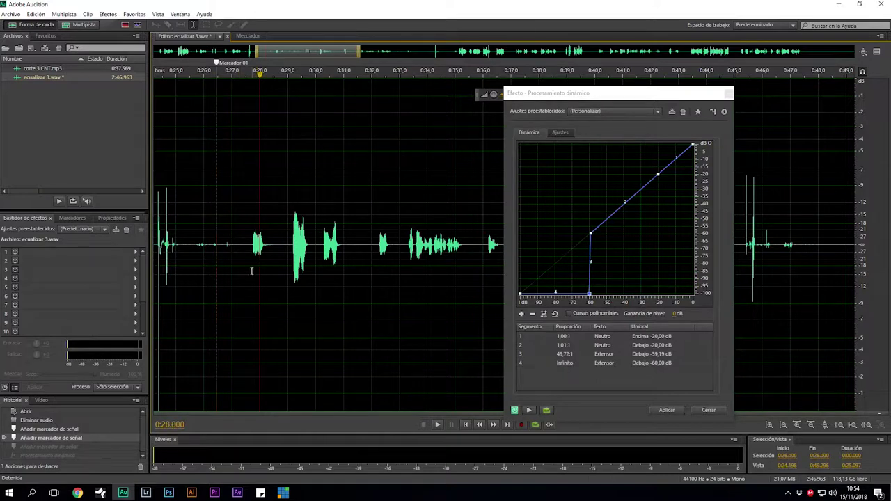
key(space)
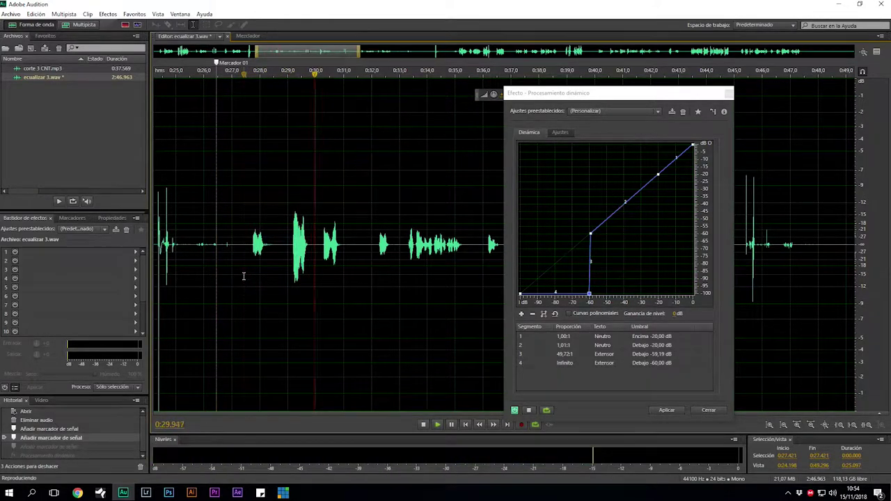
key(space)
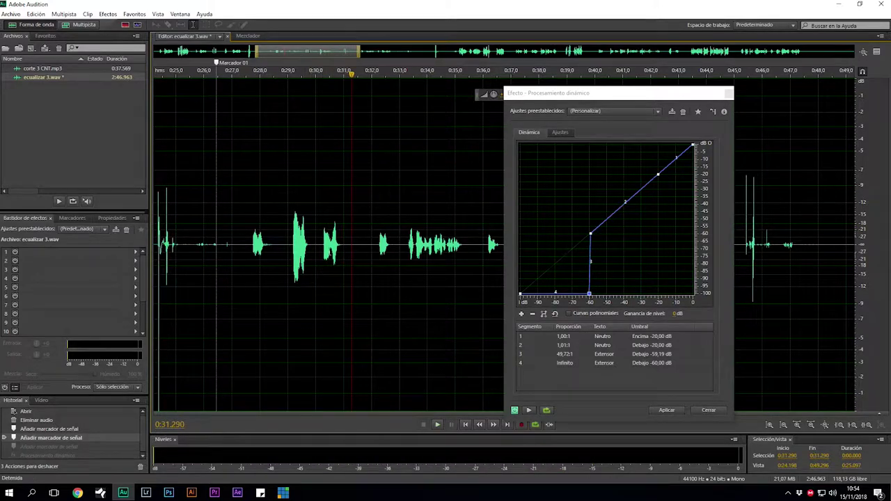
Play the short pause from about 0:30.8 to 0:31.1 with the effect, turn off looping, and clear the selection.
drag(341, 246, 392, 279)
scroll(329, 264, up, 5)
key(space)
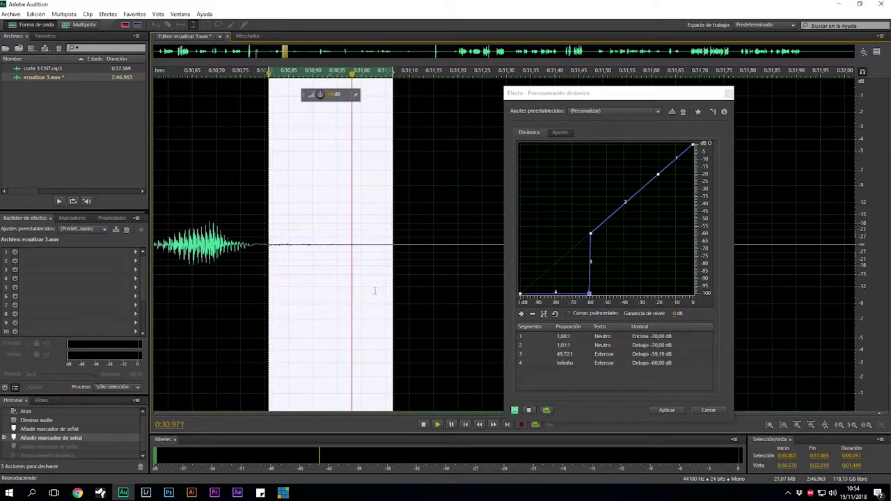
click(534, 424)
click(275, 290)
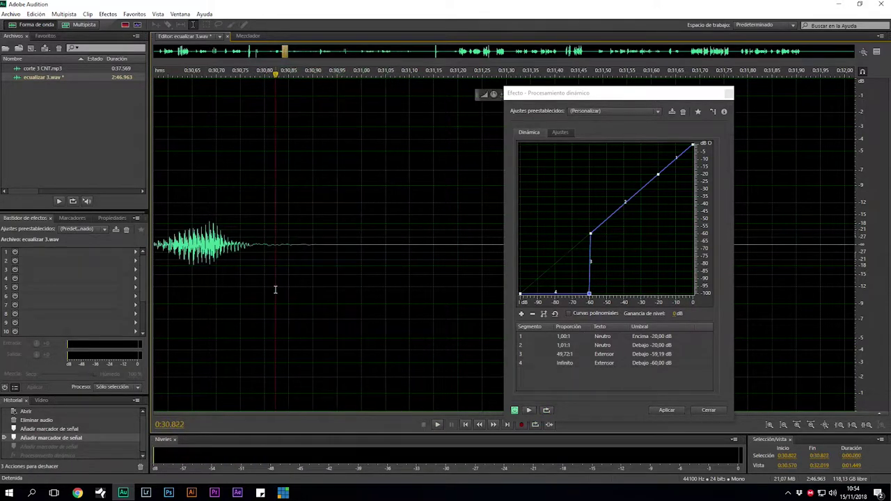
Apply Dynamics Processing to the opening passage, from the start of the file to the first marker at about 0:26.4.
scroll(299, 272, down, 10)
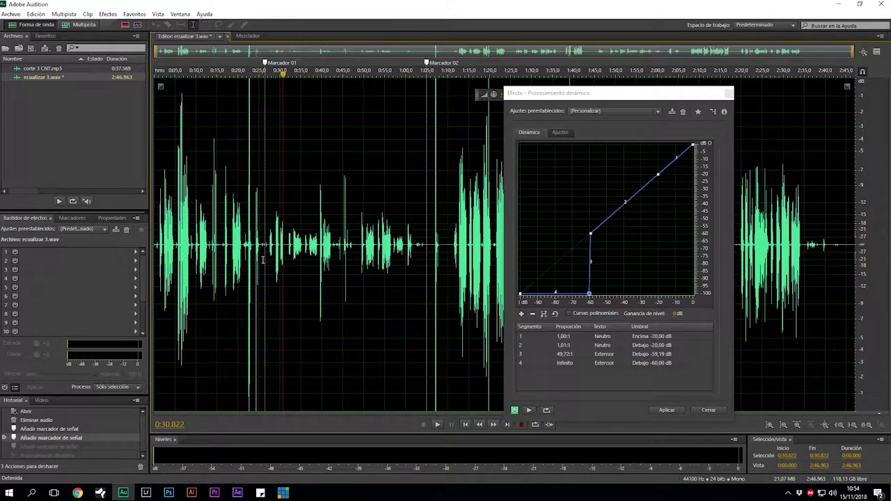
drag(263, 259, 62, 264)
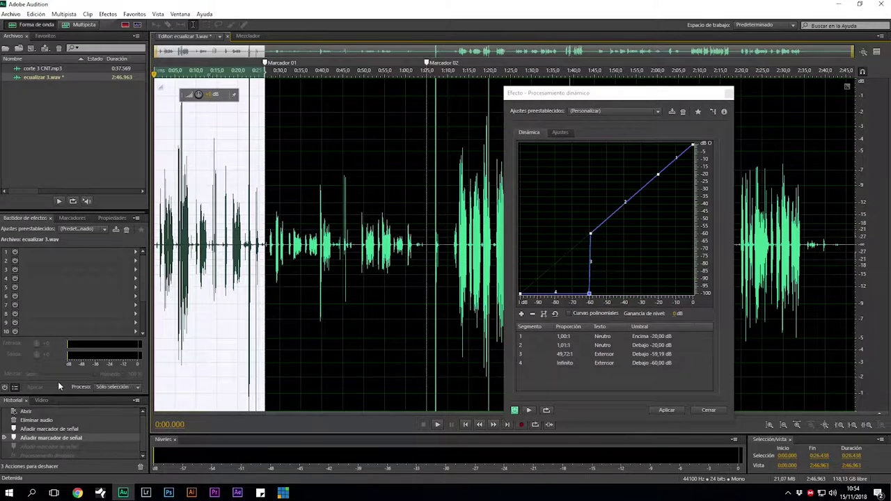
click(655, 411)
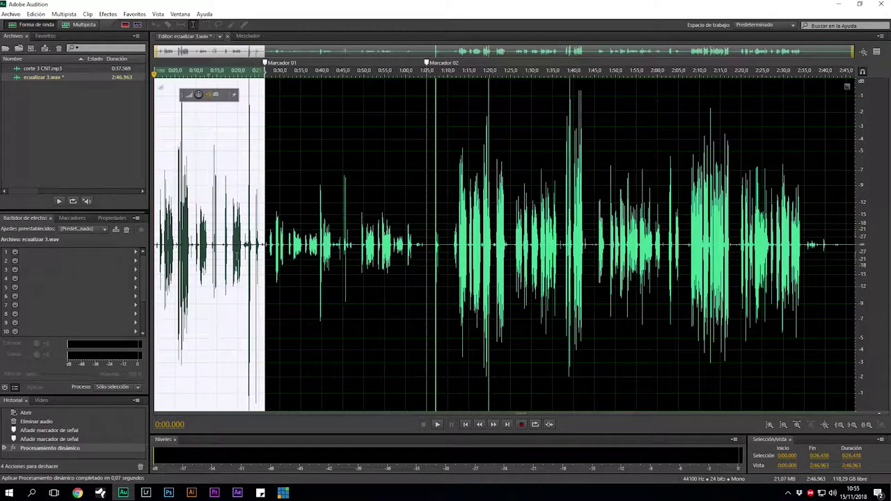
Select the quieter middle passage from about 0:27.1 to 1:02.8 and play its beginning.
click(238, 250)
scroll(261, 252, up, 5)
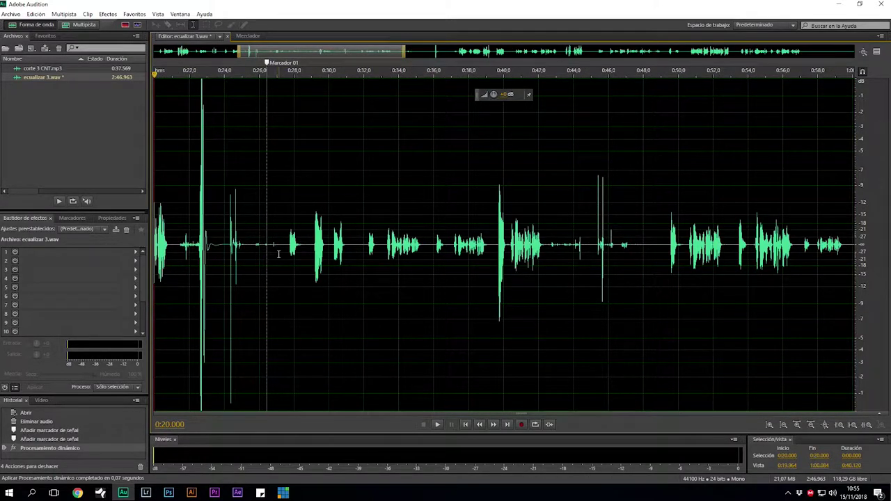
click(278, 254)
scroll(278, 254, down, 1)
drag(279, 254, 748, 324)
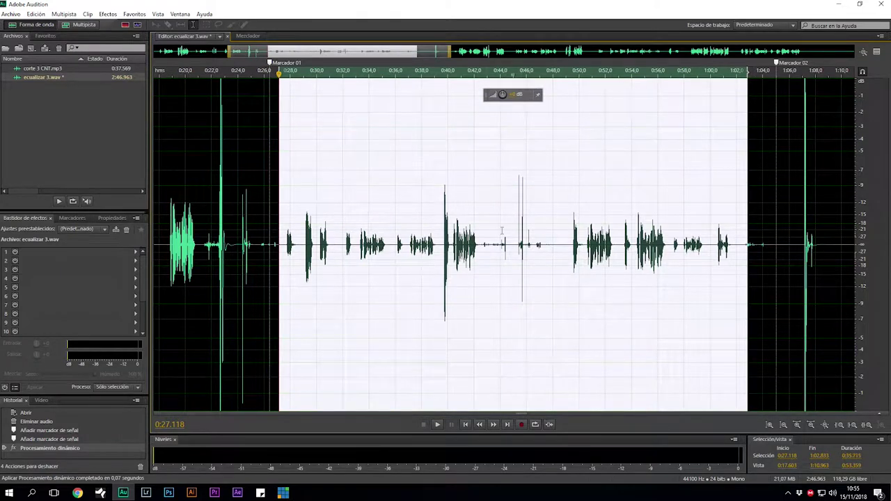
key(space)
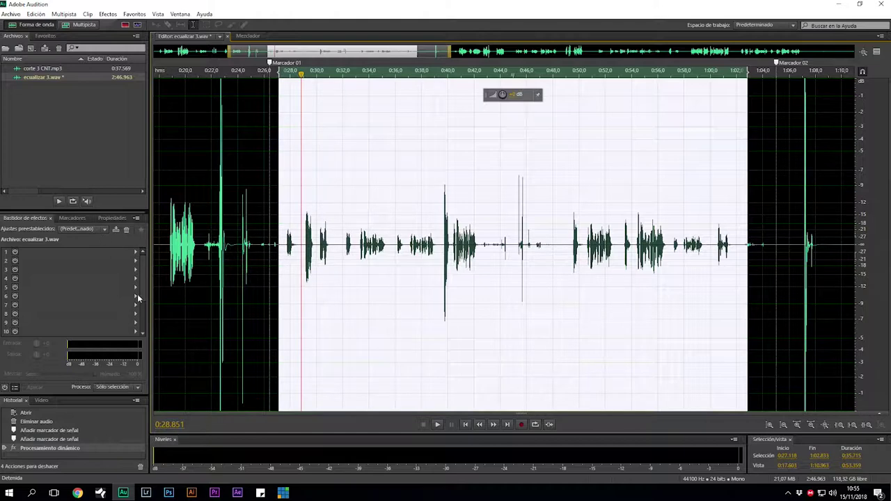
Lower the Dynamics Processing gate points to about -70 dB and apply the effect to the selected middle passage.
click(134, 14)
click(108, 14)
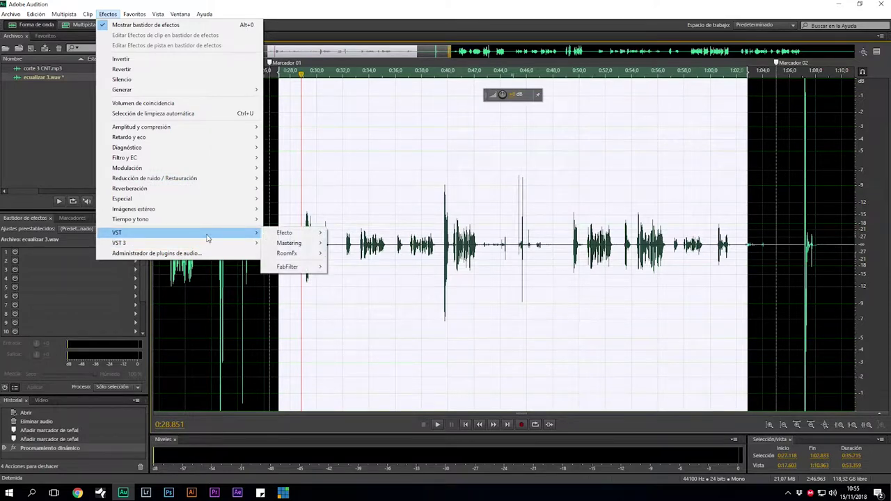
mouse_move(244, 127)
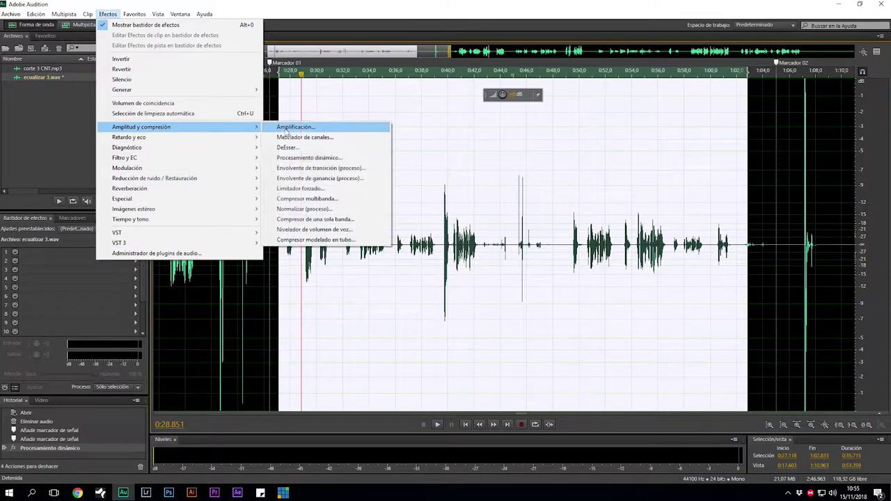
click(335, 158)
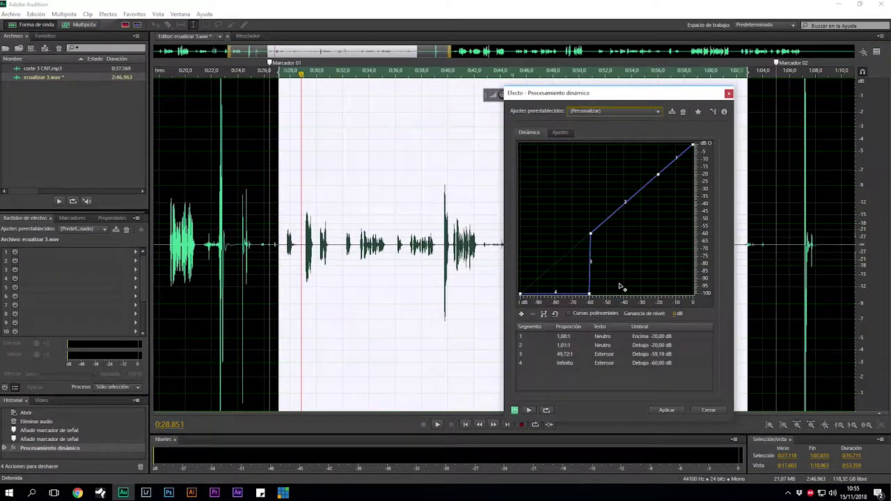
drag(591, 294, 573, 296)
drag(590, 235, 573, 250)
click(667, 410)
Play the processed middle passage from about 0:41.7 to check the noise reduction in its pauses.
click(471, 292)
key(space)
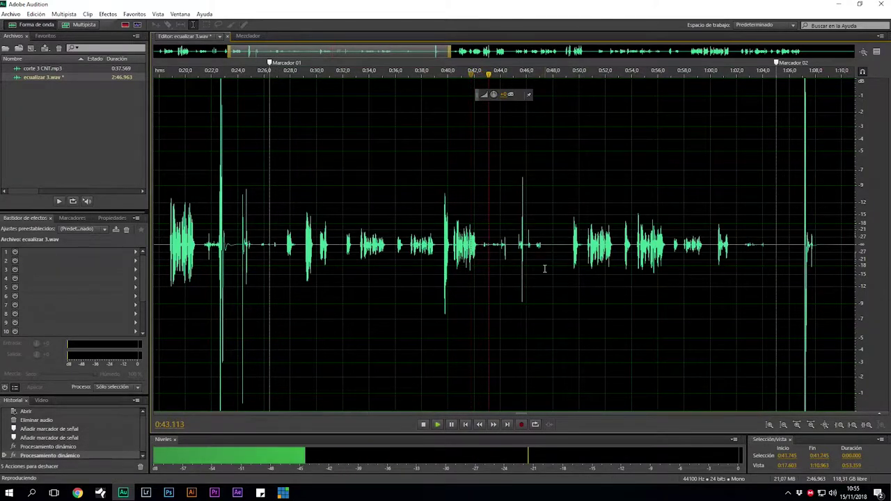
key(space)
Select the closing passage from 1:10.000 to 2:45.000 and open Dynamics Processing for it.
scroll(423, 286, down, 5)
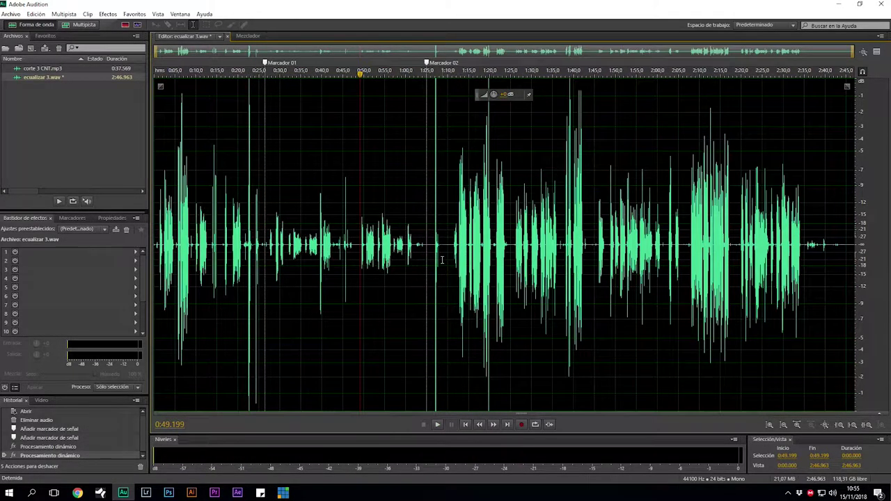
drag(448, 248, 847, 250)
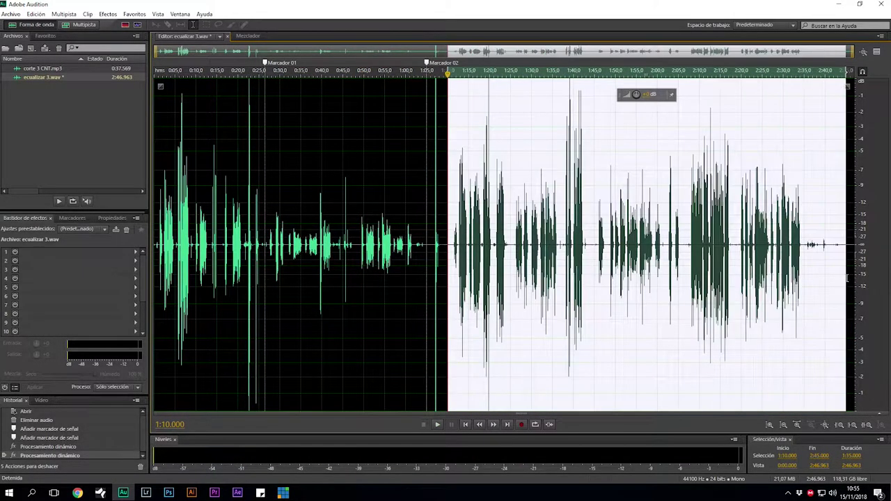
click(108, 14)
mouse_move(203, 129)
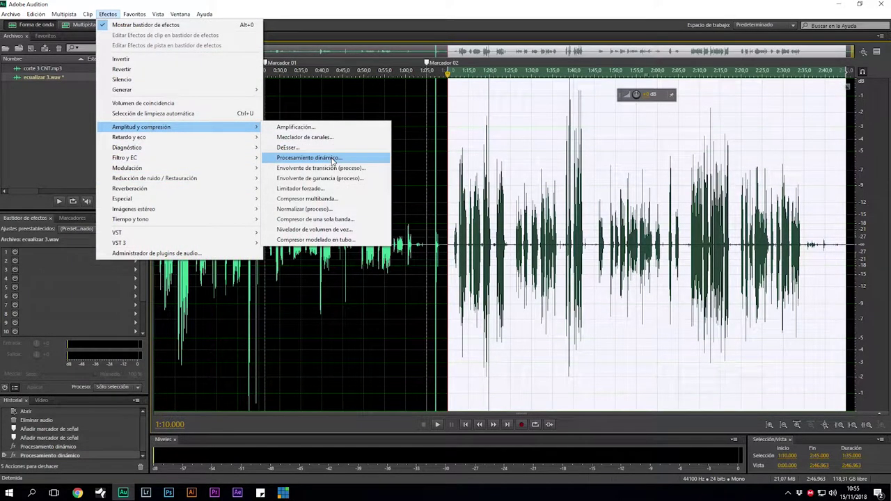
click(310, 158)
Raise both Dynamics Processing gate points to about -60 dB and apply the effect to the closing passage.
mouse_move(574, 251)
drag(574, 250, 587, 240)
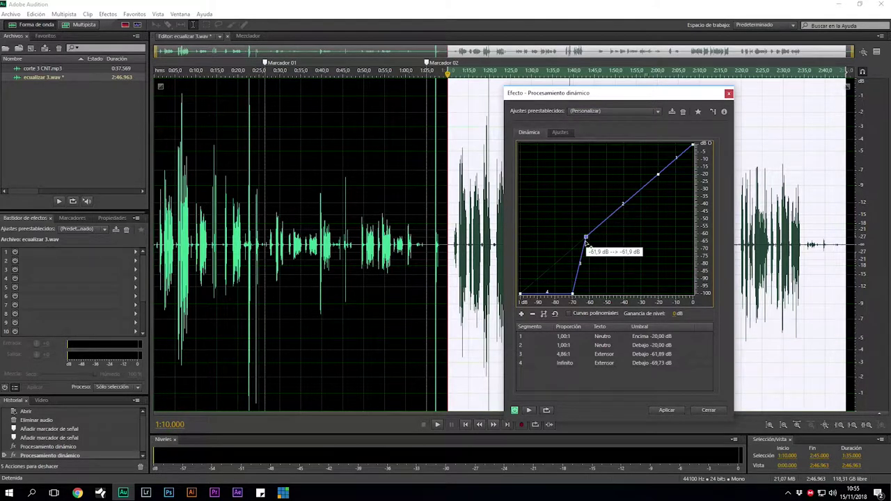
drag(572, 294, 587, 295)
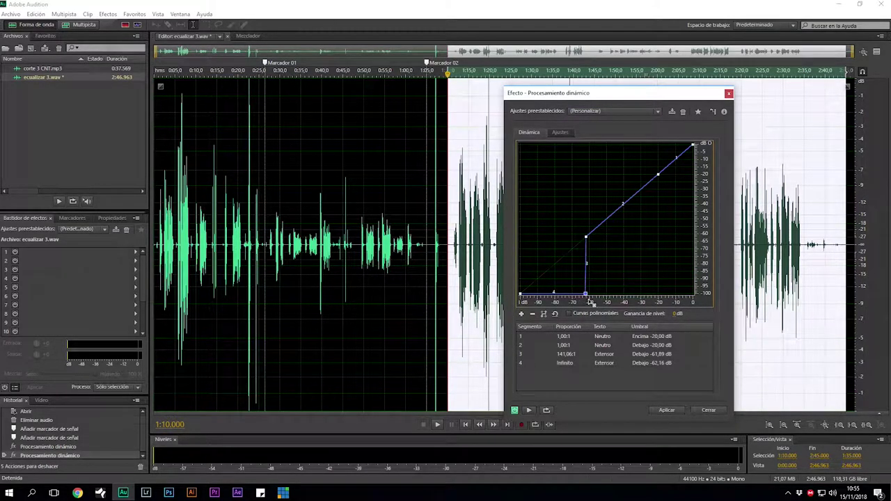
drag(588, 238, 590, 234)
drag(586, 295, 591, 298)
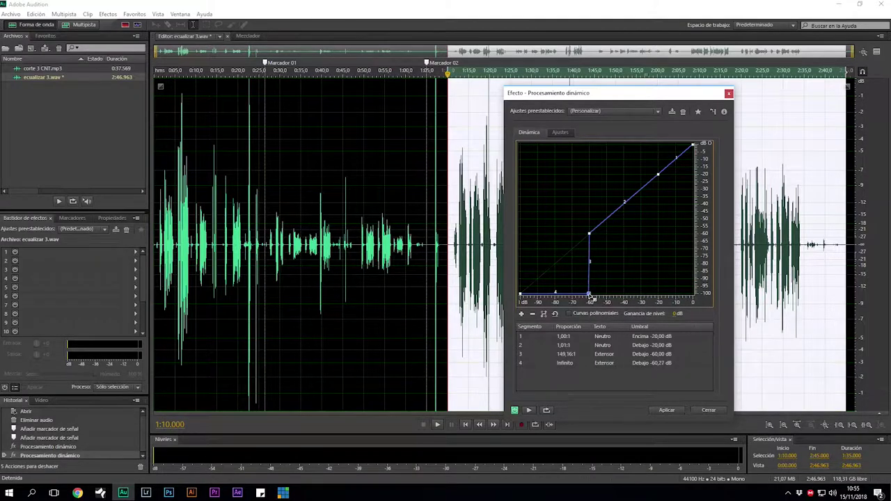
click(669, 412)
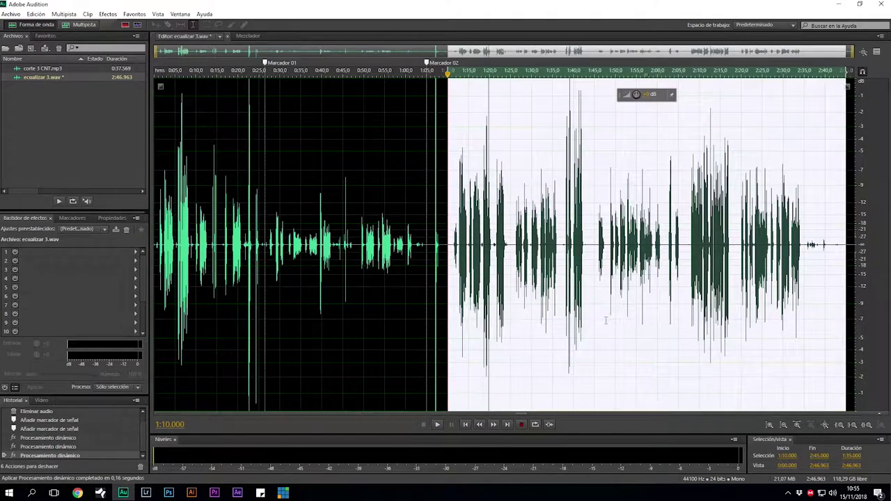
click(591, 268)
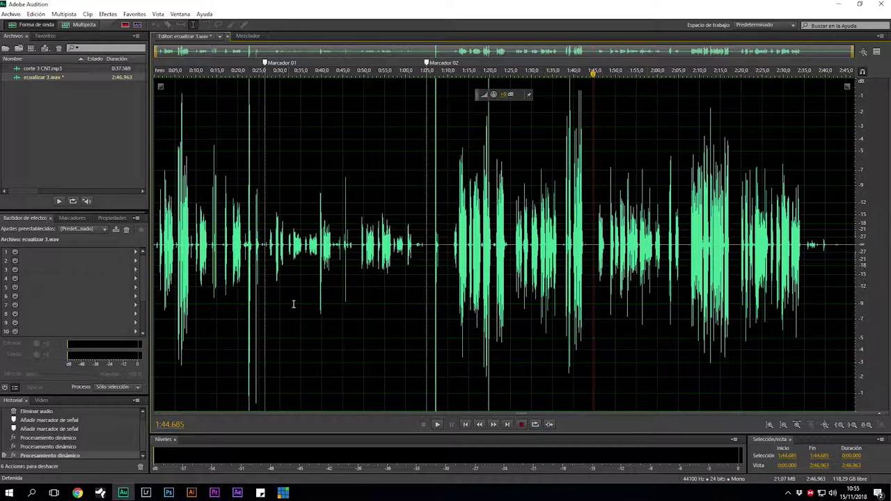
Delete about the first 1.2 seconds of the recording, before the first spoken word.
scroll(152, 252, up, 6)
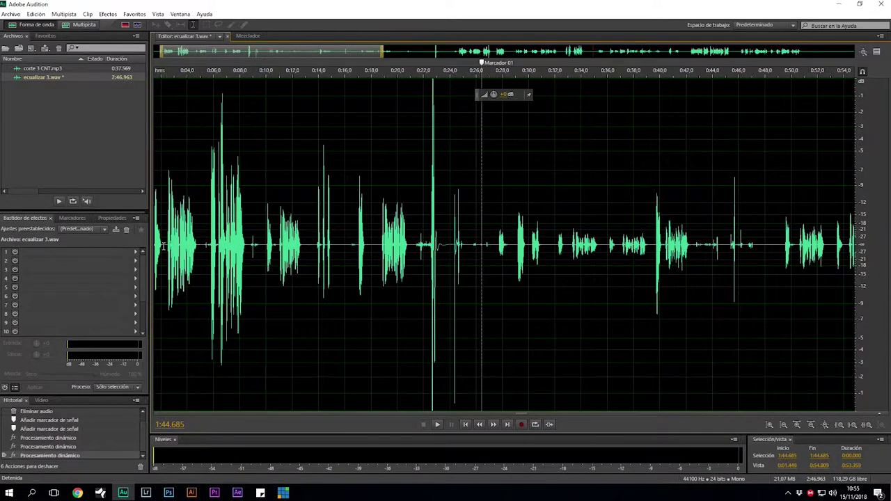
drag(156, 252, 458, 252)
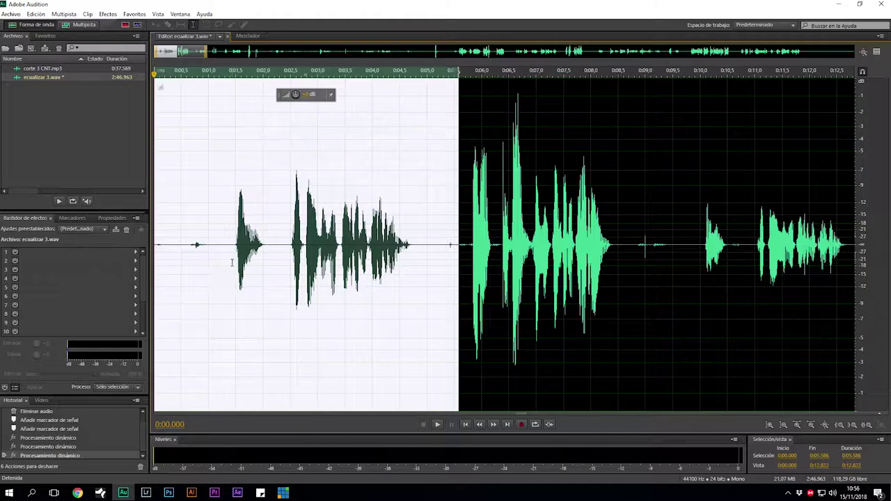
shift+click(220, 248)
key(Delete)
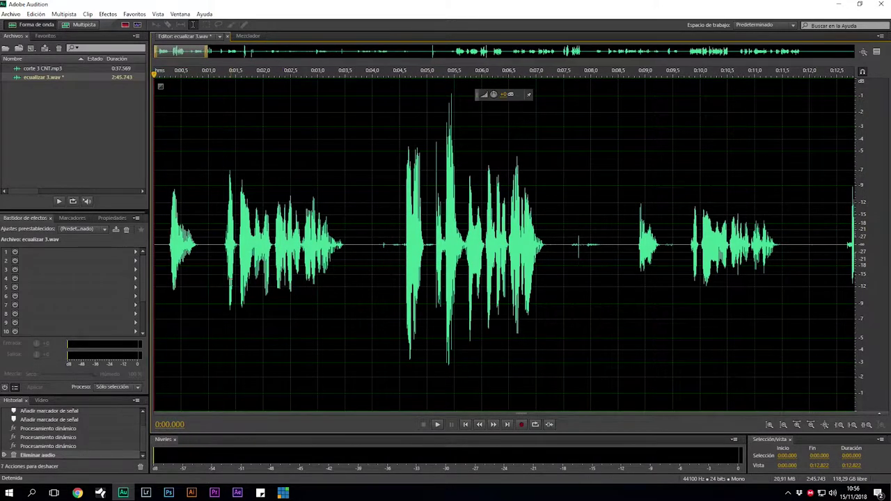
Silence the faint noise in the pause before the second phrase and add a marker at about 0:04.5.
key(space)
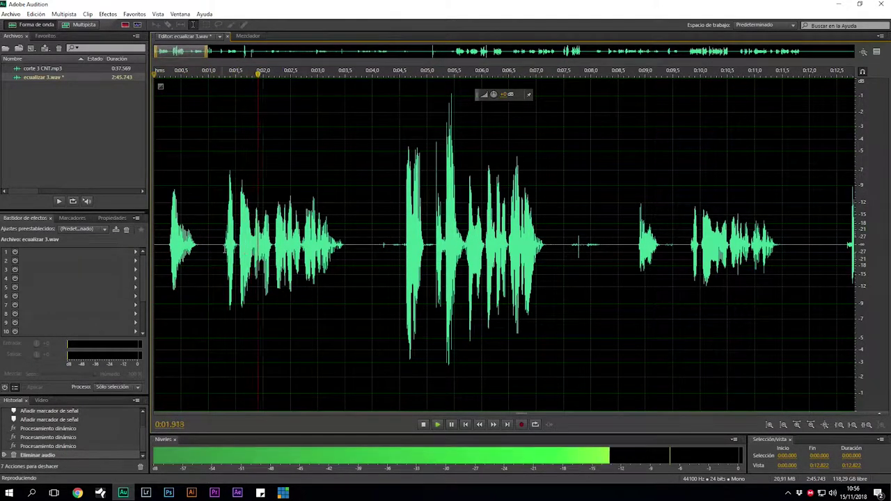
scroll(349, 277, up, 1)
scroll(348, 277, up, 2)
drag(353, 253, 447, 328)
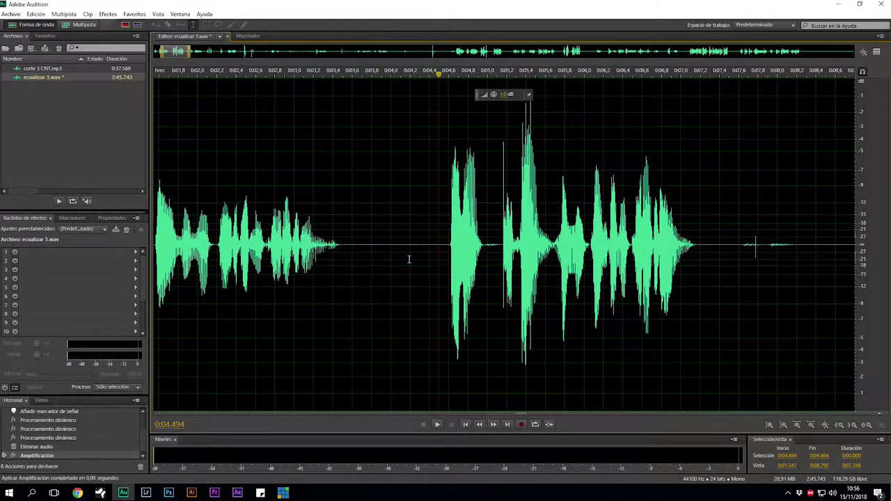
click(438, 244)
scroll(410, 257, down, 3)
key(m)
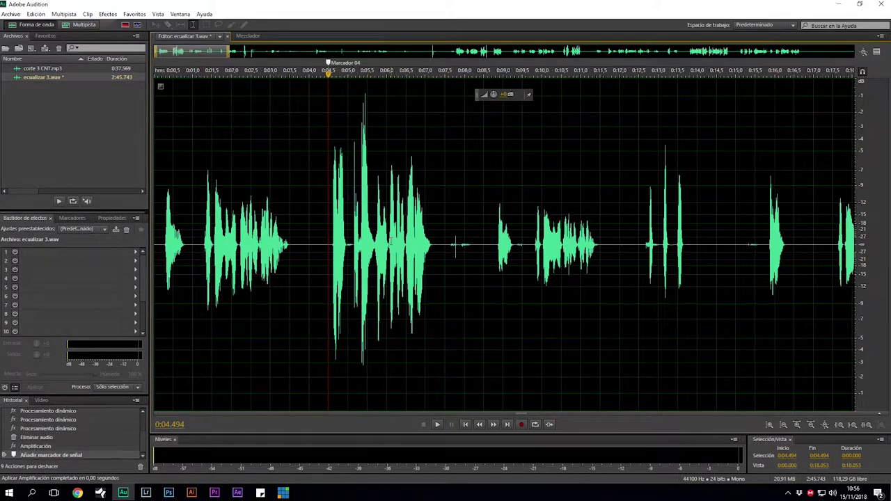
Play the second phrase, mark its end at about 0:07.2, and silence the pause up to about 0:08.7.
key(space)
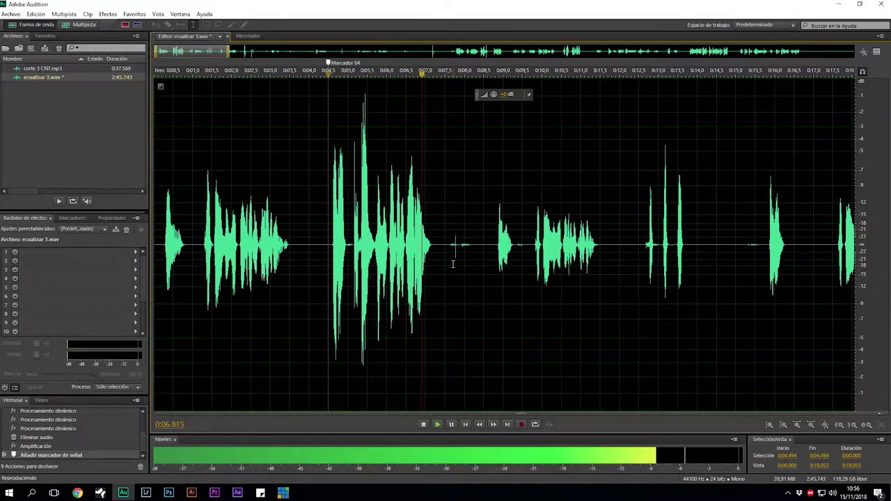
key(space)
drag(432, 260, 489, 286)
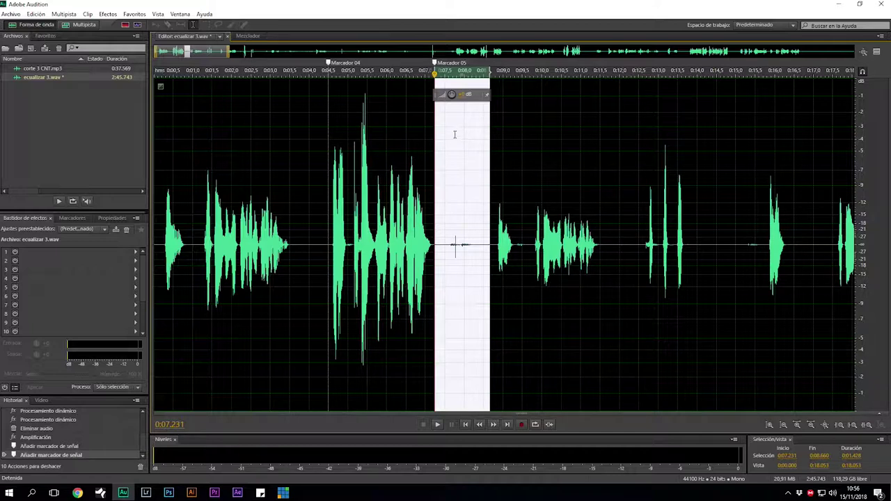
drag(448, 95, 408, 81)
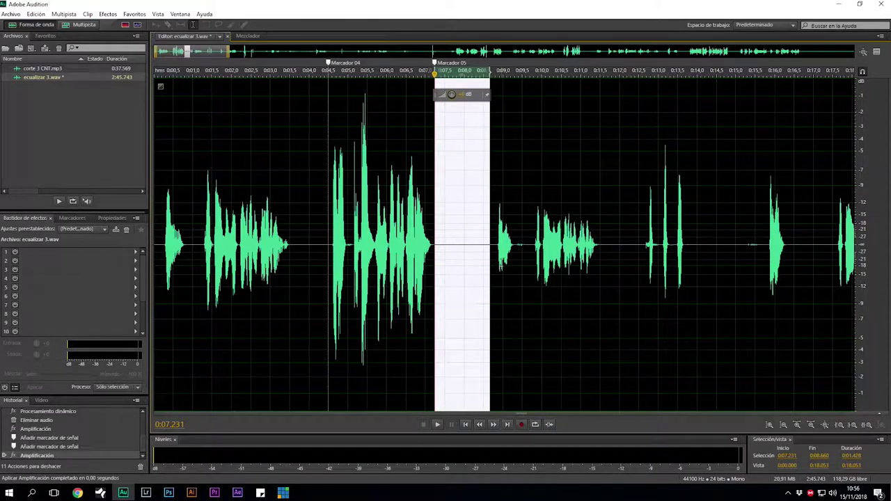
click(477, 267)
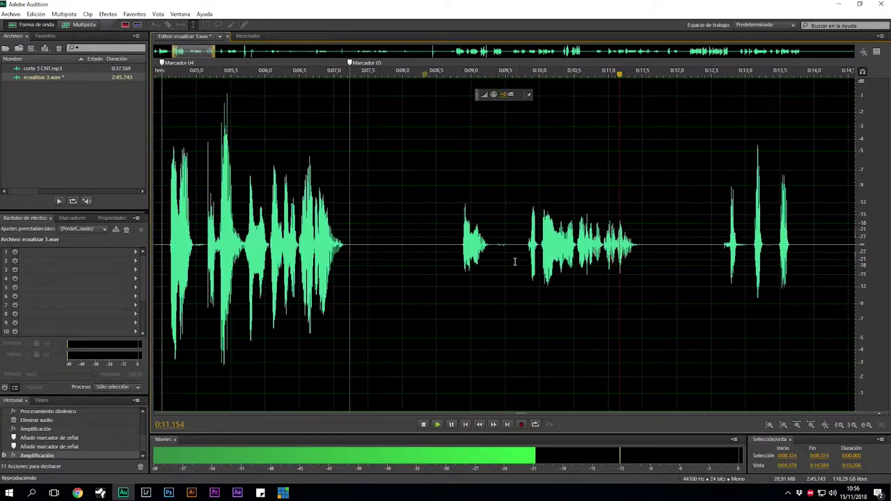
Silence the small noise between words from about 0:09.3 to 0:09.6.
scroll(517, 260, up, 2)
drag(495, 247, 514, 209)
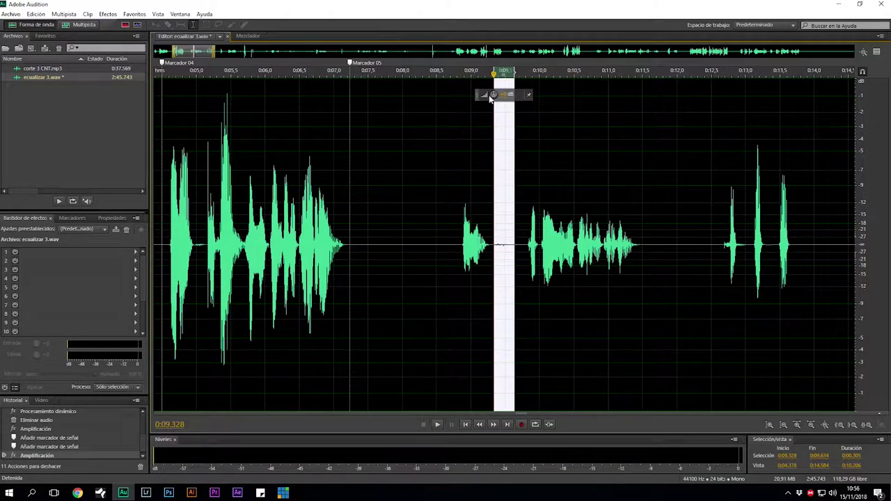
click(418, 251)
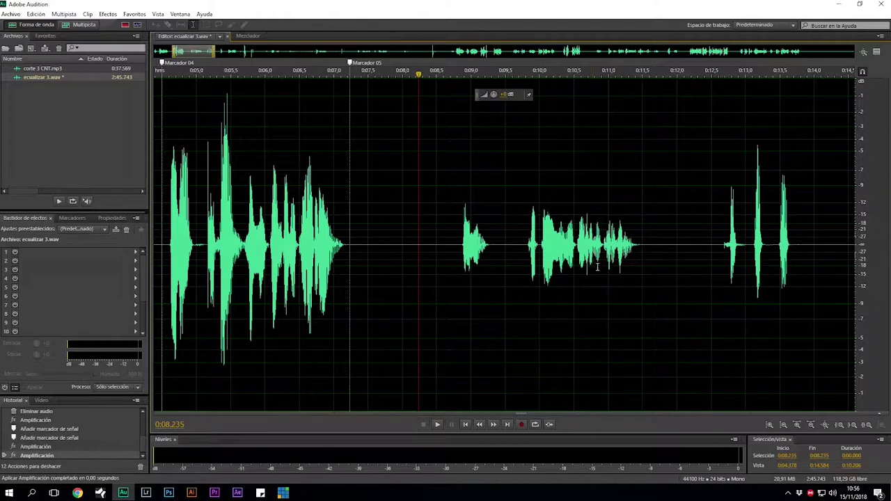
Add a marker at about 0:11.6, just after the third phrase.
click(649, 257)
key(m)
key(space)
scroll(655, 278, down, 3)
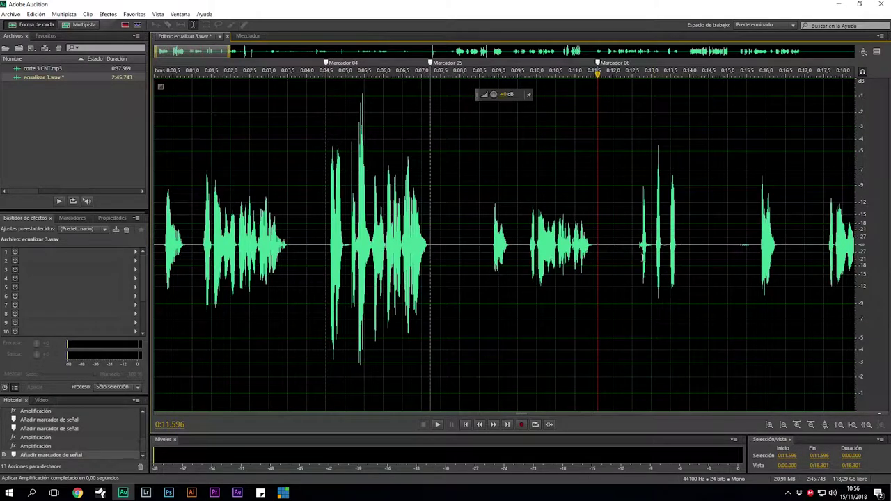
Play the audio from about 0:17.6 and delete the discarded stretch from about 0:12.0 to 0:17.2.
scroll(575, 253, down, 1)
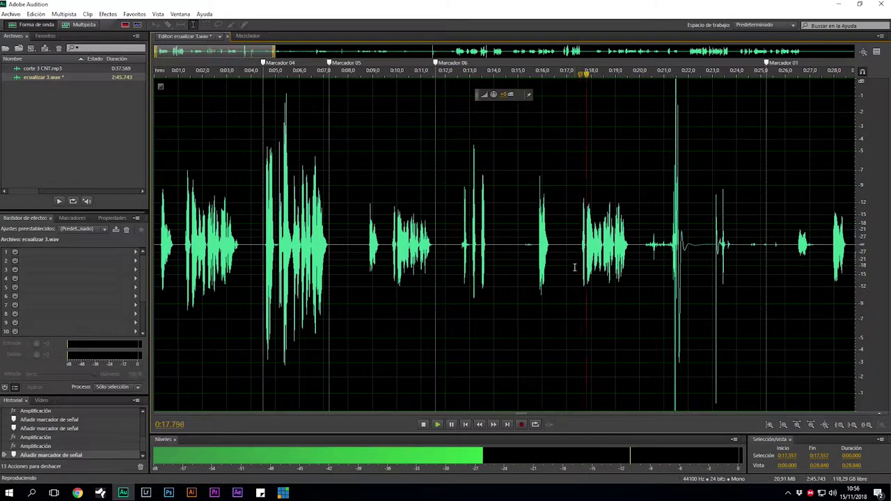
drag(572, 253, 449, 291)
key(Delete)
Play from 0:10.000 and delete the repeated take from about 0:09.5 to 0:12.2.
click(396, 289)
key(space)
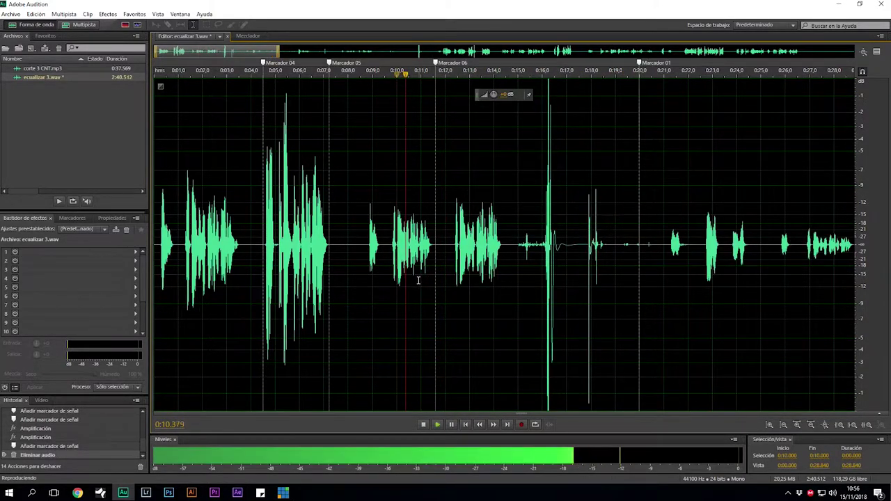
scroll(358, 277, up, 1)
drag(375, 282, 461, 287)
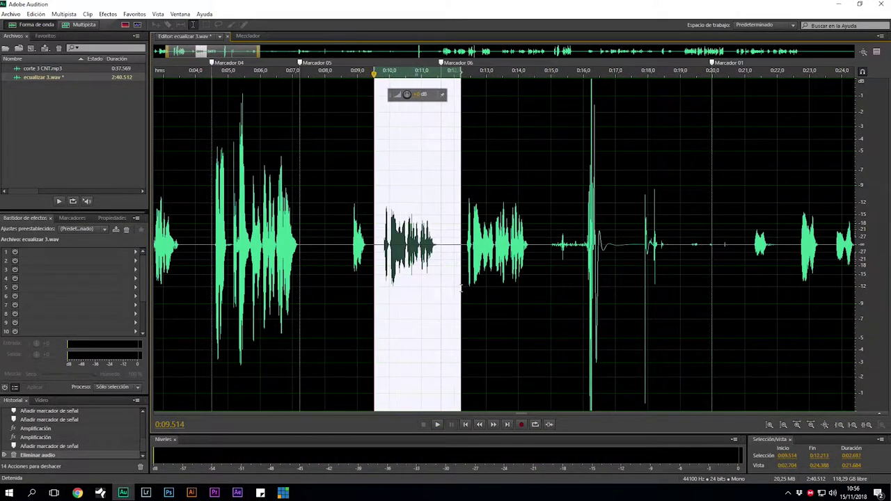
key(Delete)
Add a marker at about 0:11.75, after the remaining take of the third phrase.
click(449, 279)
scroll(449, 279, down, 2)
key(m)
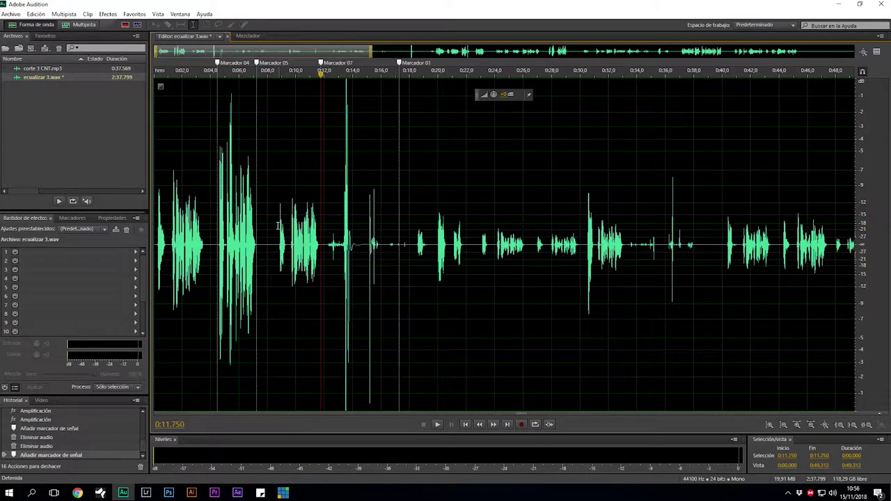
click(170, 243)
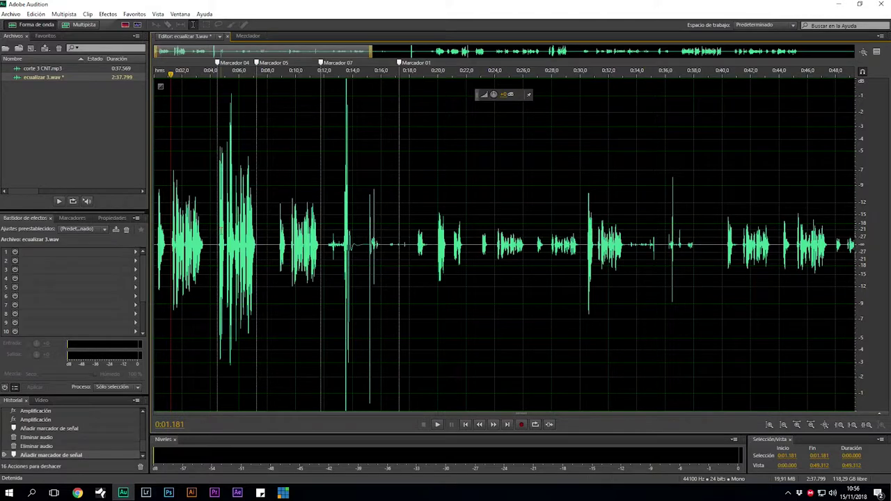
drag(217, 231, 311, 244)
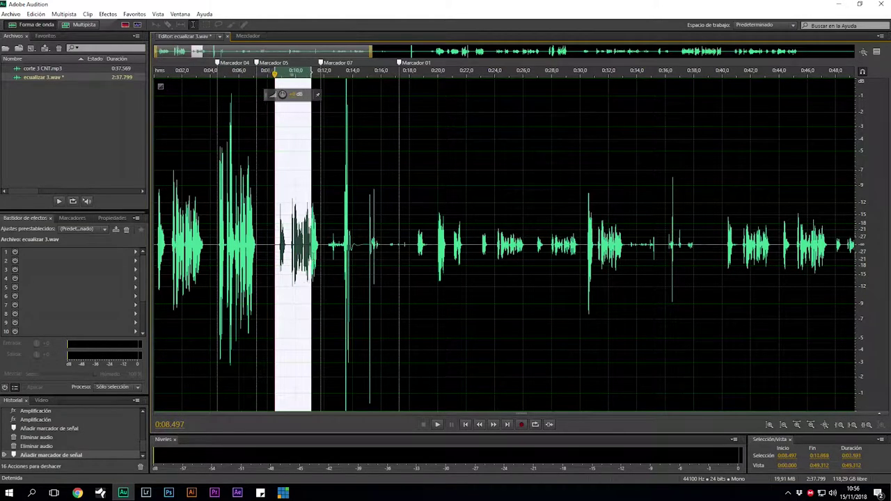
click(338, 258)
Silence the bumps and noise from 0:12.000 to 0:18.000 and save the file.
scroll(356, 261, up, 2)
key(space)
key(space)
drag(309, 247, 428, 280)
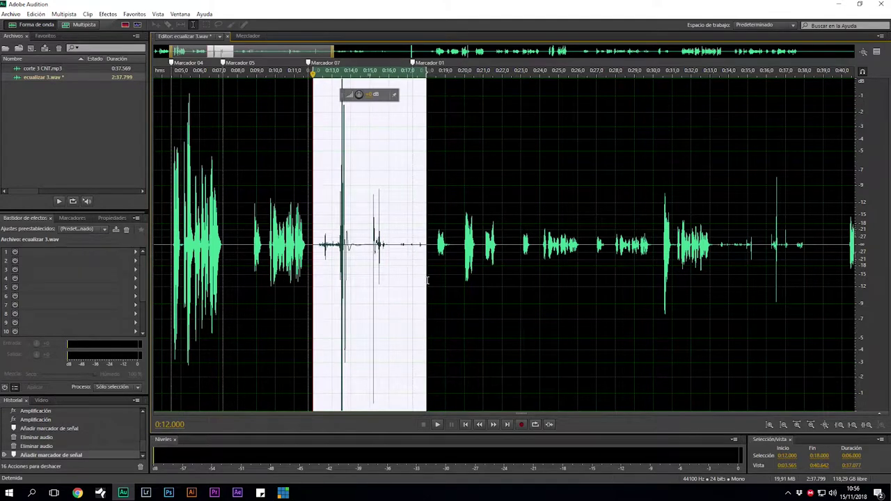
drag(357, 94, 341, 95)
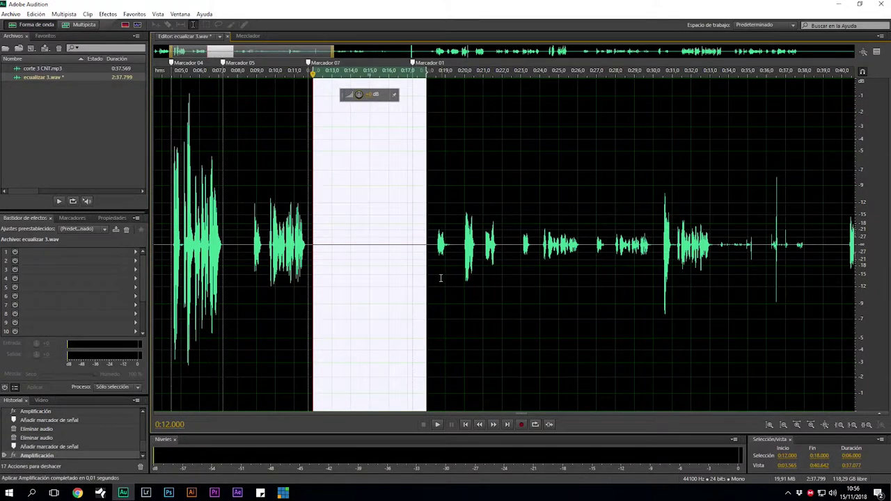
click(441, 268)
key(ctrl+s)
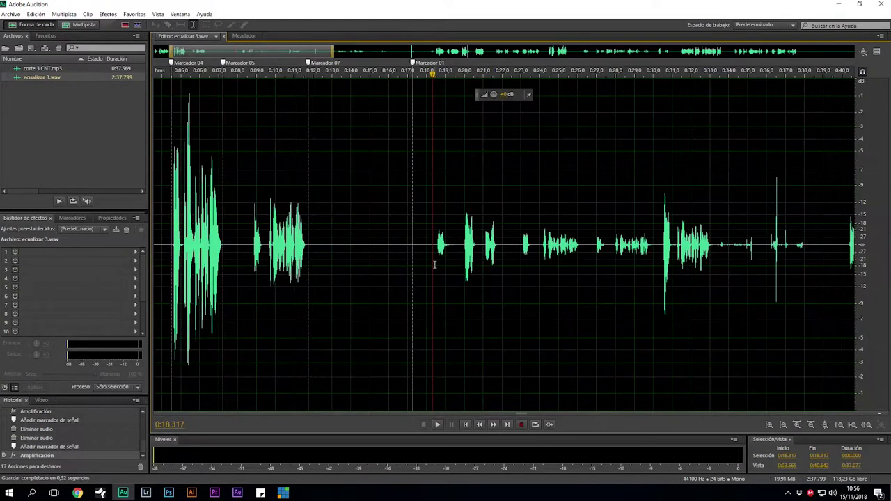
Play the quiet takes from about 0:18.4, 0:23.0 and 0:28.0, and delete the stretch from about 0:17.9 to 0:23.0.
scroll(433, 261, down, 3)
key(space)
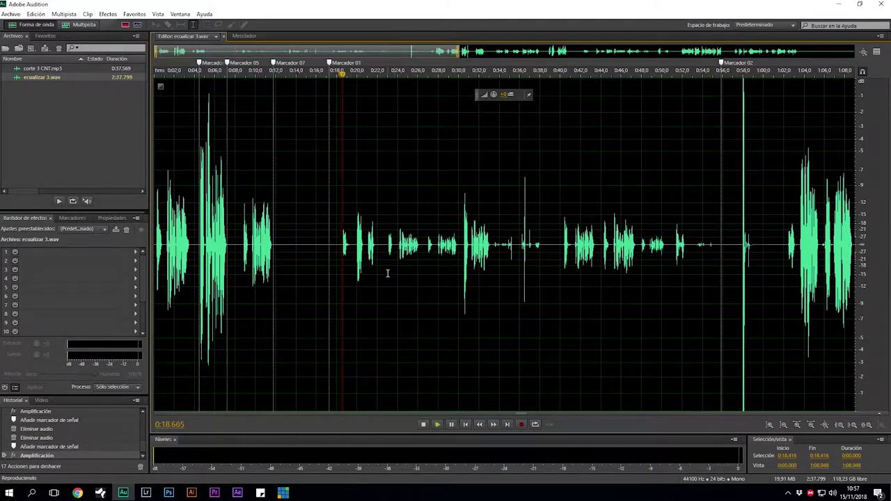
scroll(369, 281, up, 3)
scroll(370, 282, up, 2)
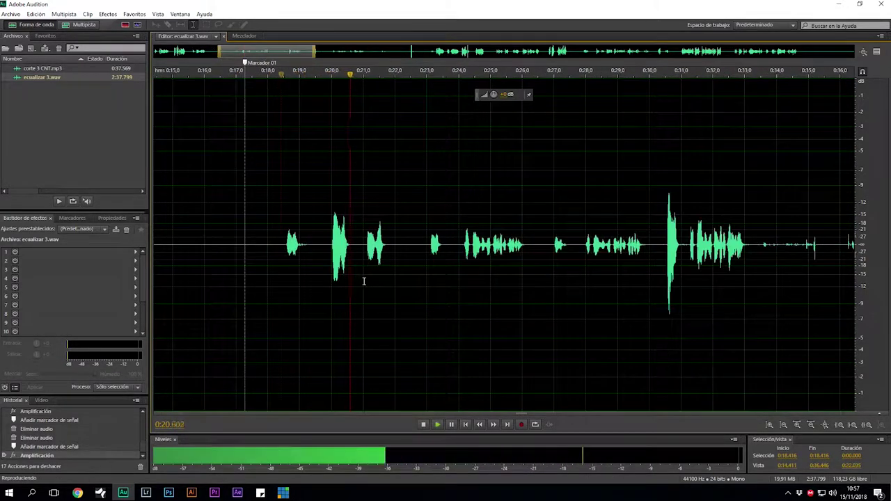
click(426, 257)
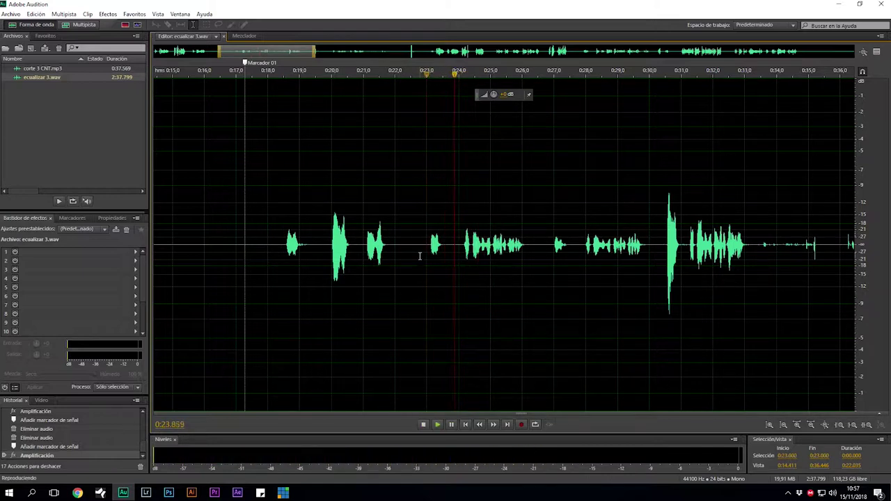
click(587, 257)
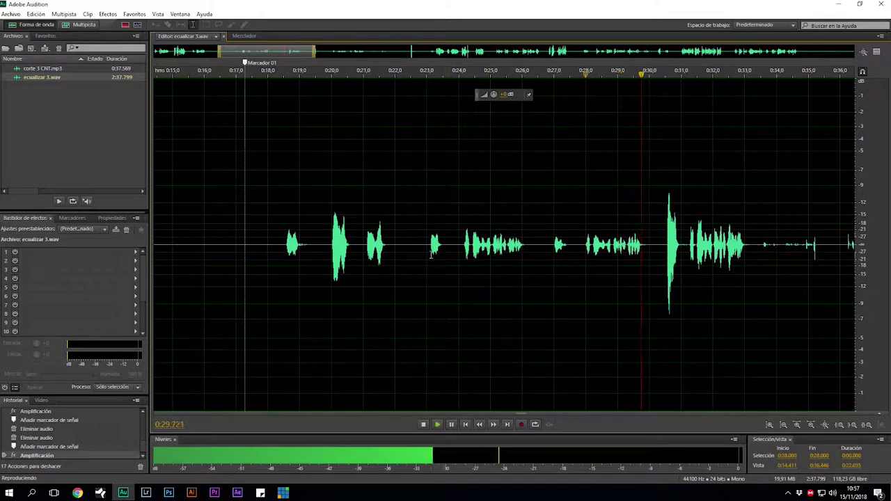
drag(428, 256, 262, 278)
key(Delete)
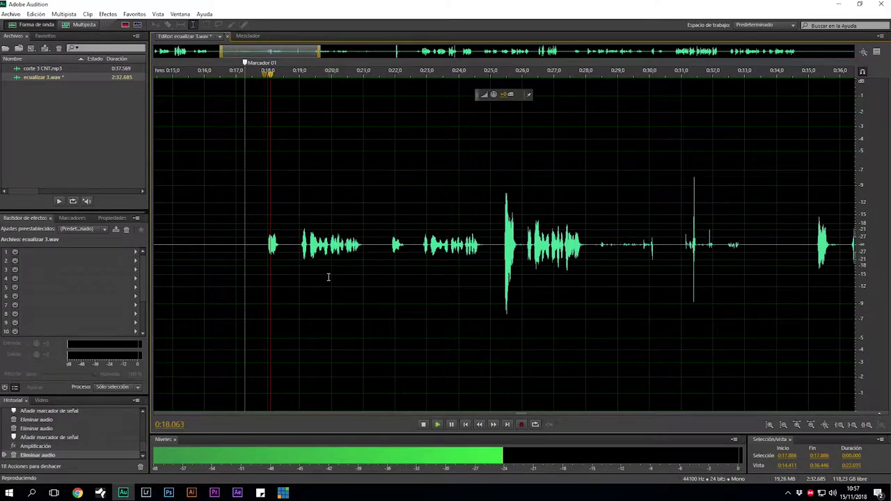
Delete the first of the two quiet takes, from about 0:17.9 to 0:21.6.
click(385, 254)
drag(384, 254, 262, 288)
key(Delete)
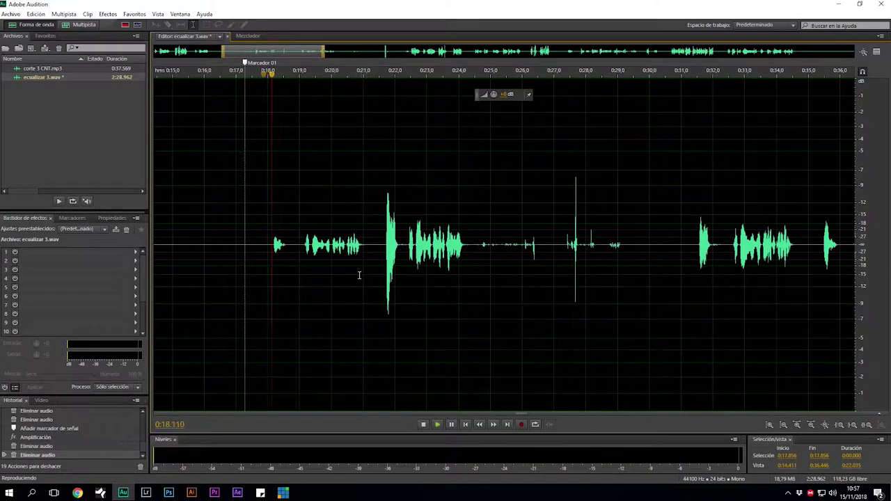
Play from about 0:21.6, add a marker at about 0:24.4 and silence the noise from there to 0:30.000.
click(378, 261)
click(380, 259)
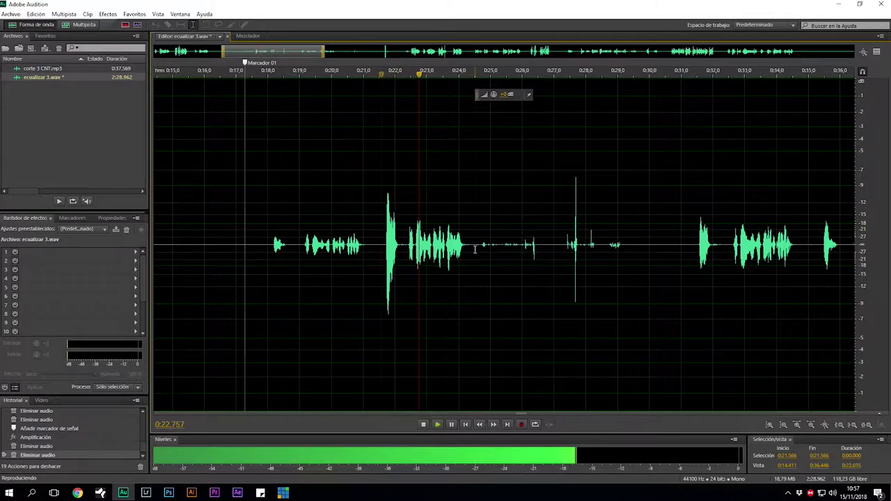
key(space)
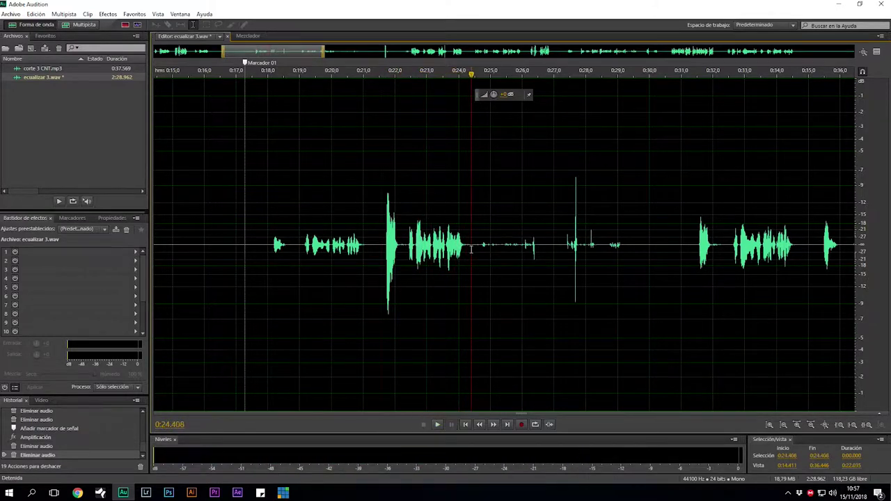
drag(475, 251, 649, 274)
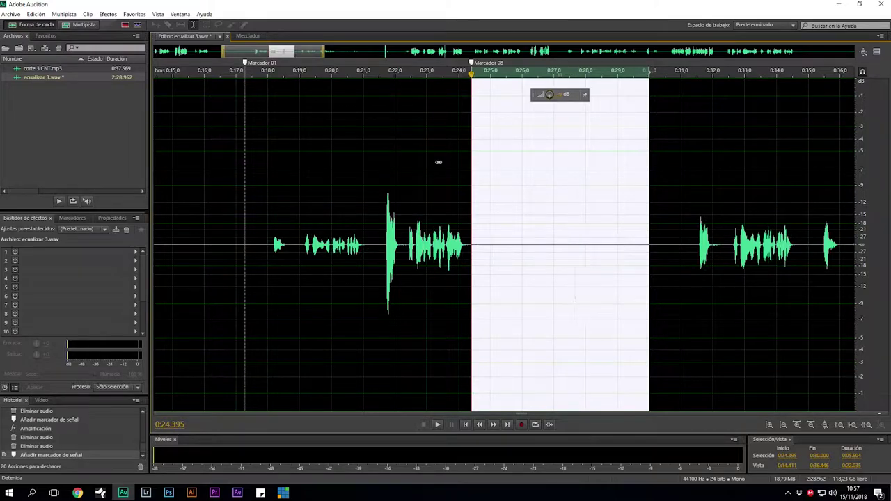
Review the marked phrases and play the quiet passage from 0:19.000 to 0:21.347.
scroll(501, 253, down, 3)
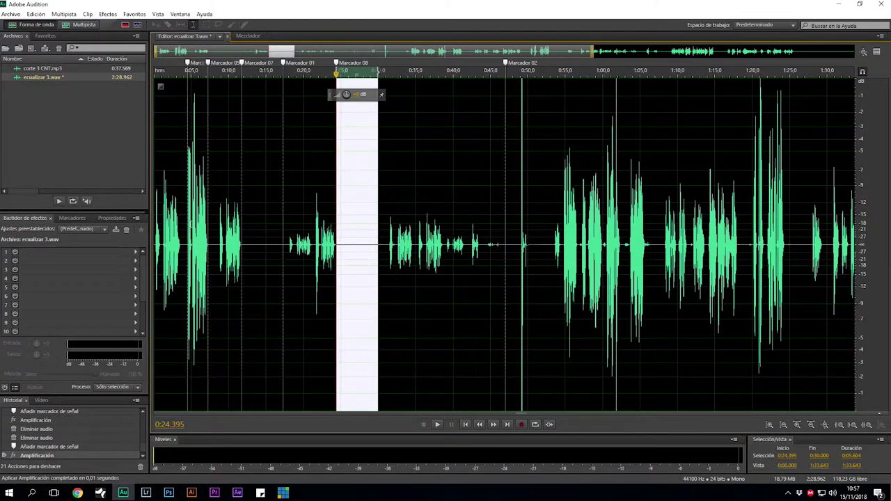
scroll(185, 229, up, 5)
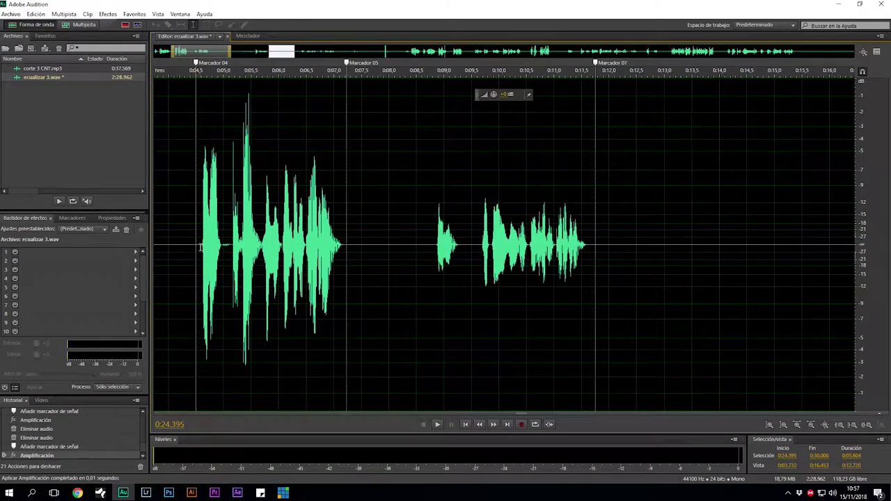
scroll(201, 246, down, 2)
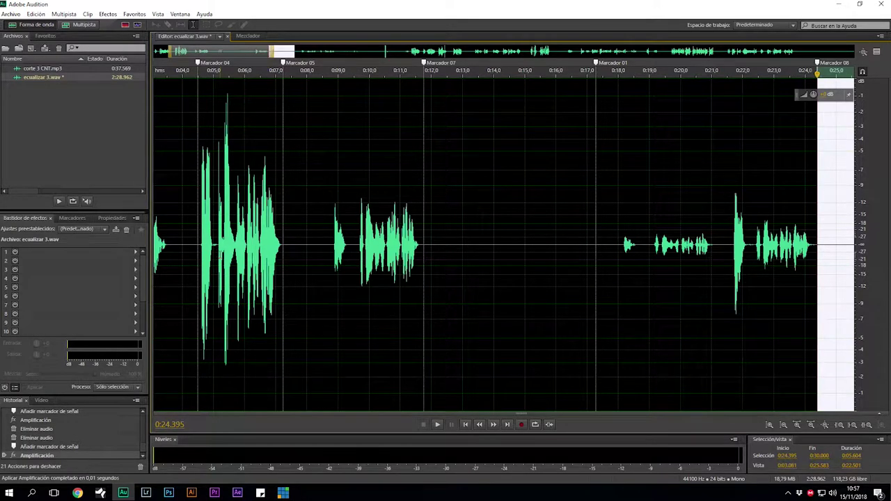
click(574, 268)
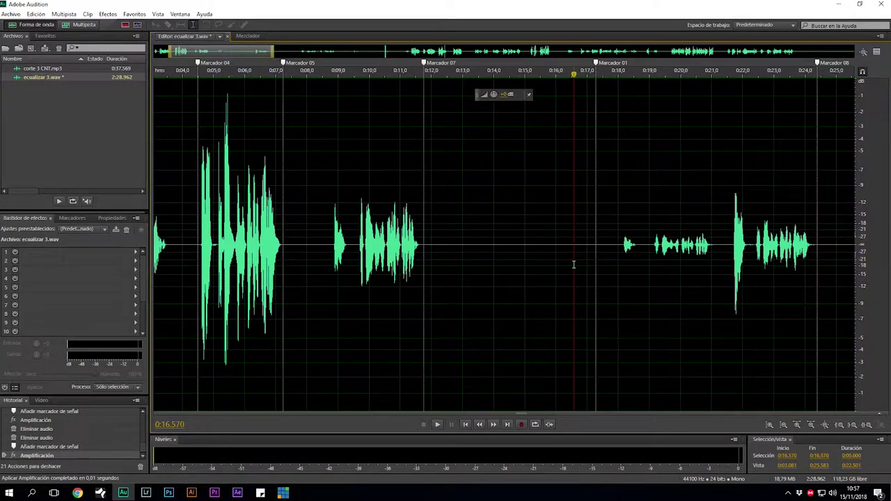
scroll(575, 268, down, 2)
scroll(554, 263, up, 3)
drag(469, 252, 574, 278)
key(space)
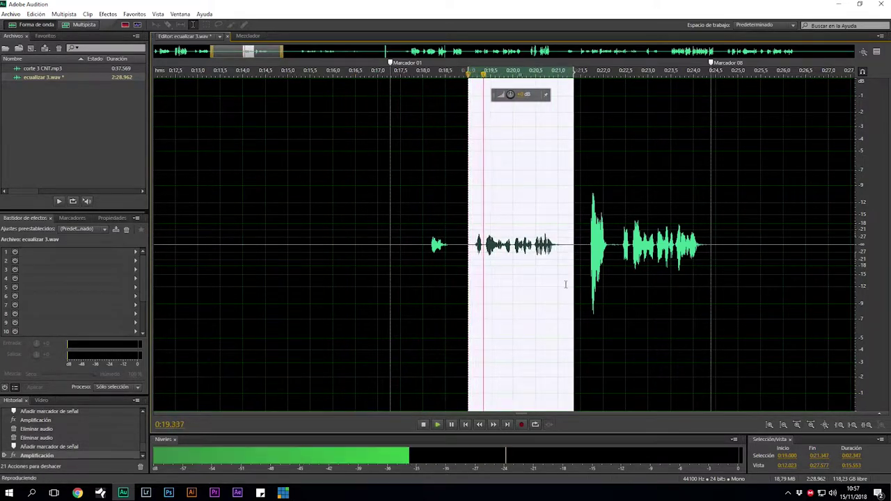
key(space)
Delete the silent stretch from about 0:25.5 to 0:31.2, after the marker at about 0:24.4.
scroll(511, 315, down, 2)
scroll(515, 307, down, 2)
click(528, 293)
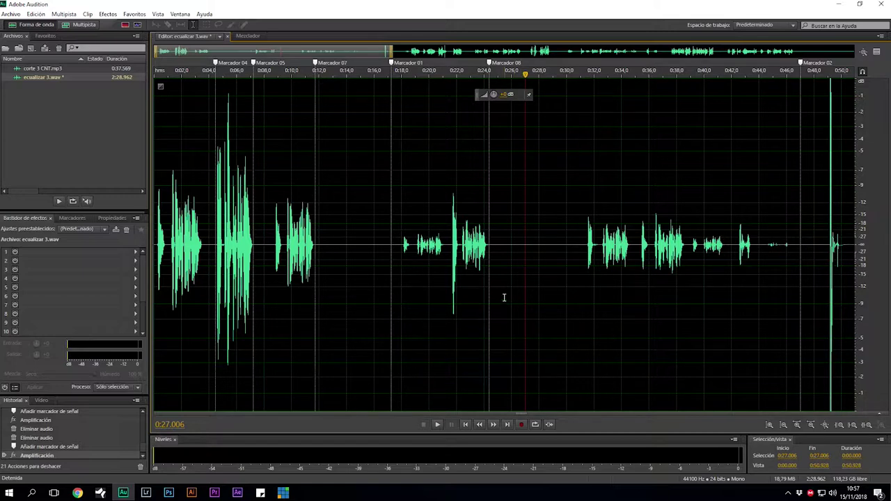
scroll(505, 270, up, 3)
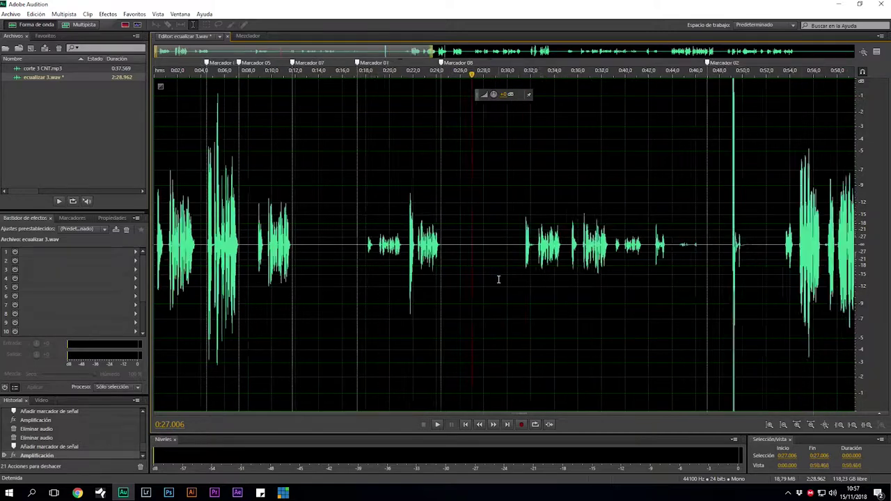
drag(468, 252, 365, 316)
key(Delete)
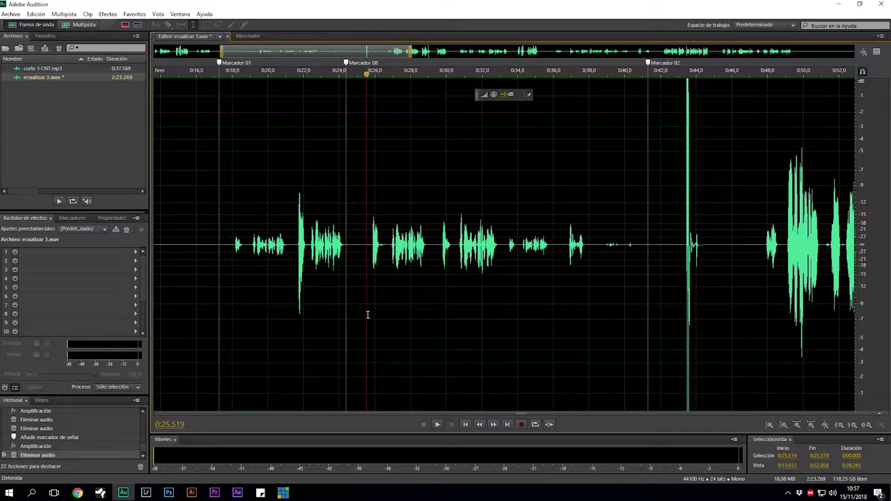
Play the takes from about 0:25.5 through about 0:37.0.
key(space)
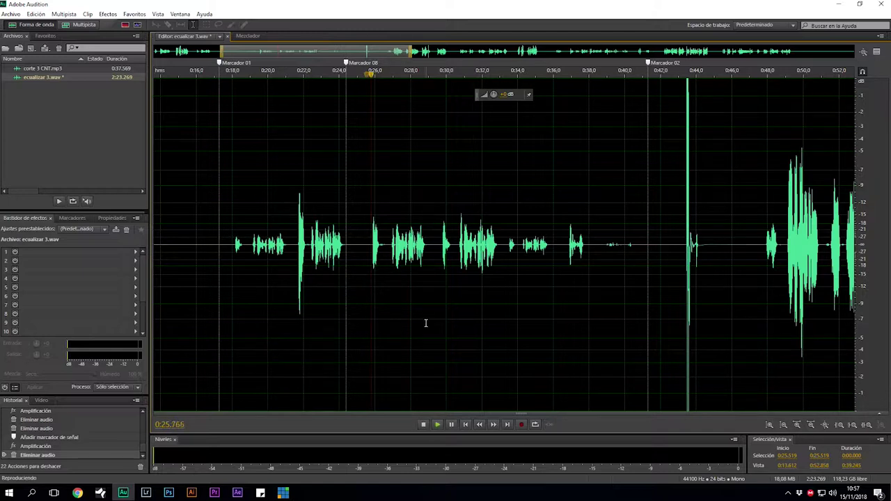
key(space)
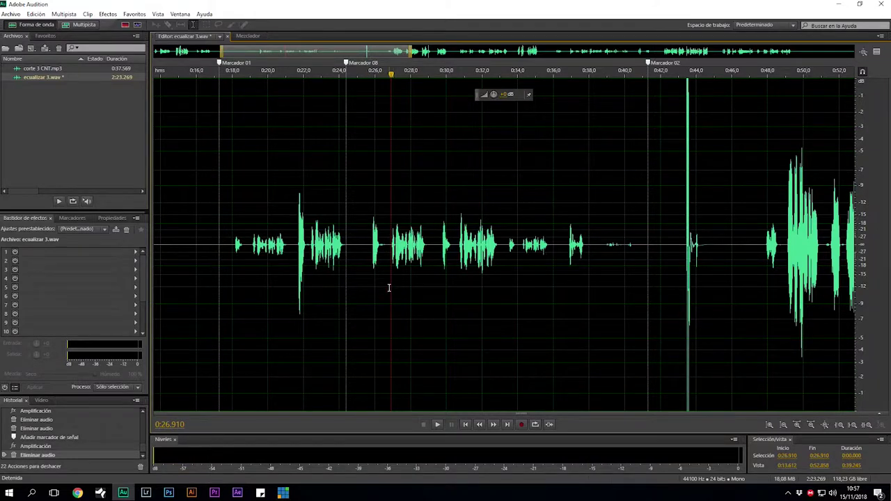
key(space)
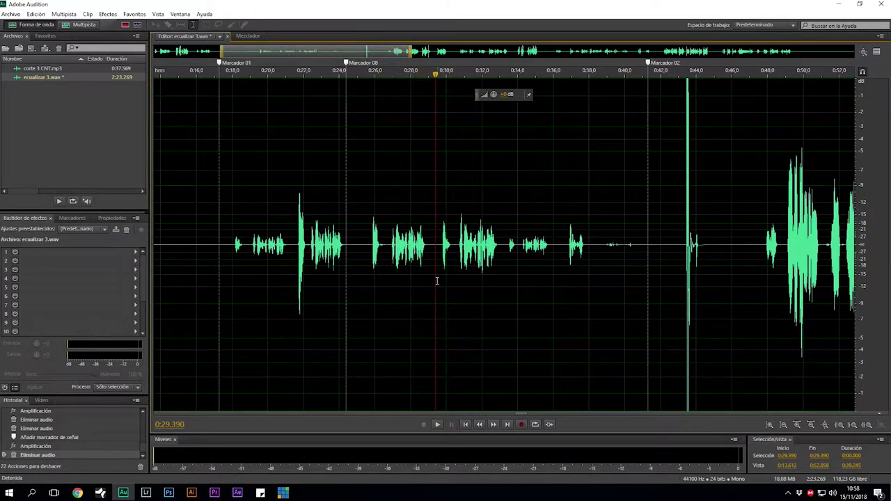
key(space)
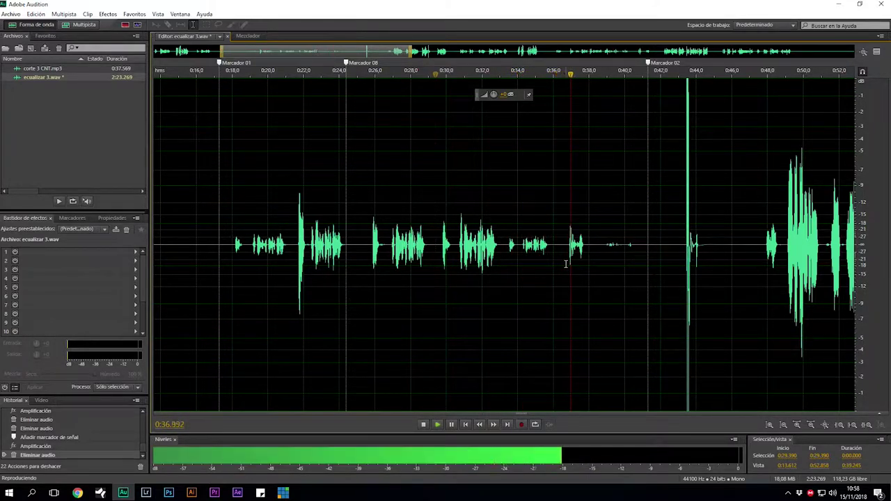
key(space)
Add a marker at about 0:38.2 and silence the noise from there to about 0:40.9.
click(592, 253)
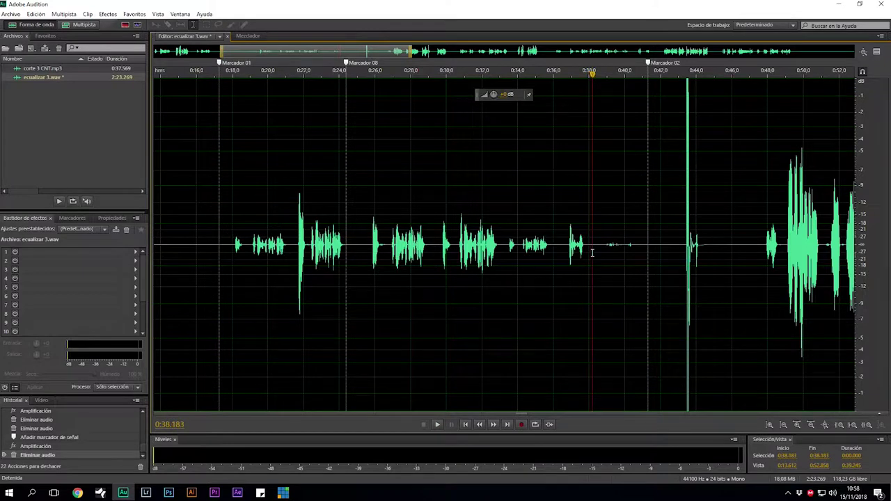
key(m)
drag(592, 252, 640, 279)
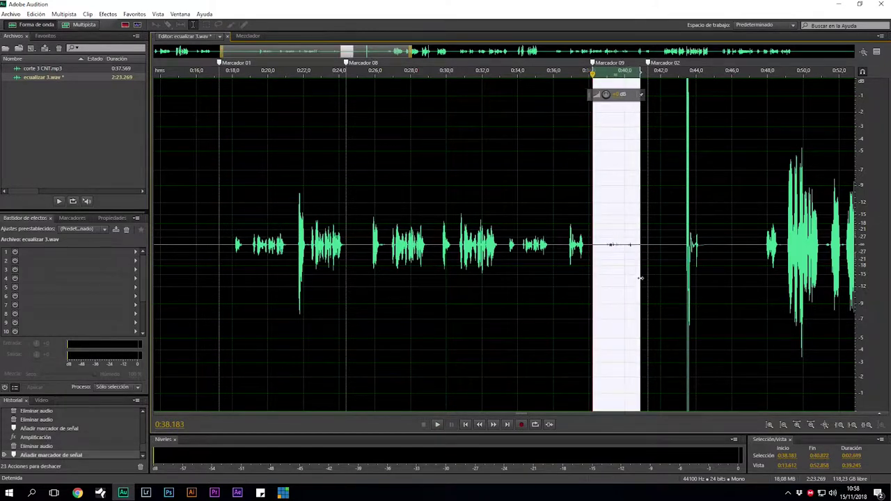
drag(569, 110, 569, 111)
click(503, 262)
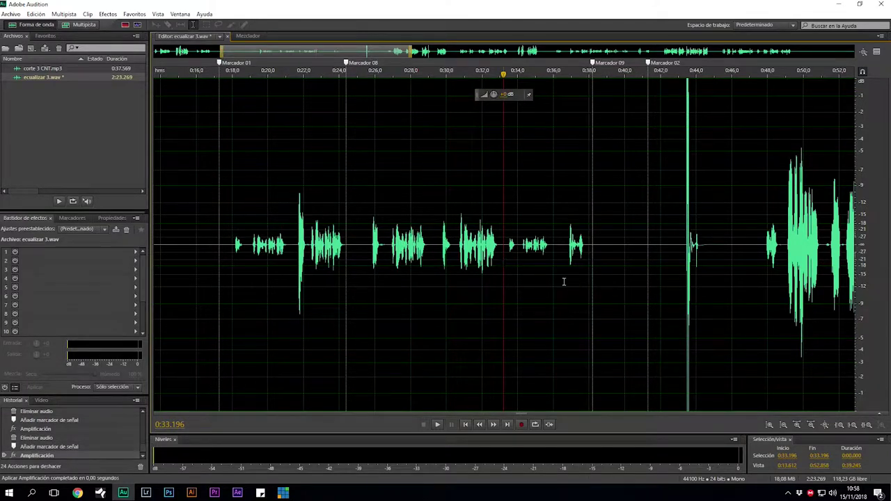
Delete the stretch with the loud bump from about 0:40.0 to 0:47.5 and play the recording from 0:40.000.
drag(605, 263, 738, 331)
key(Delete)
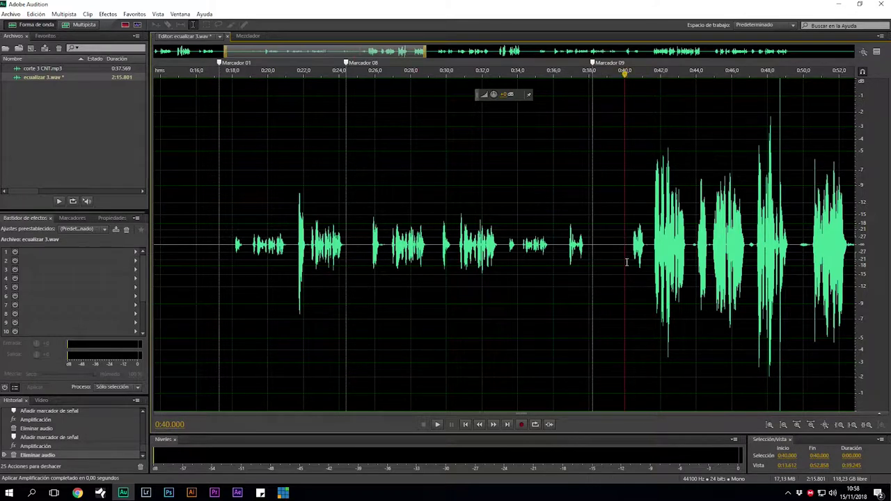
scroll(626, 263, down, 4)
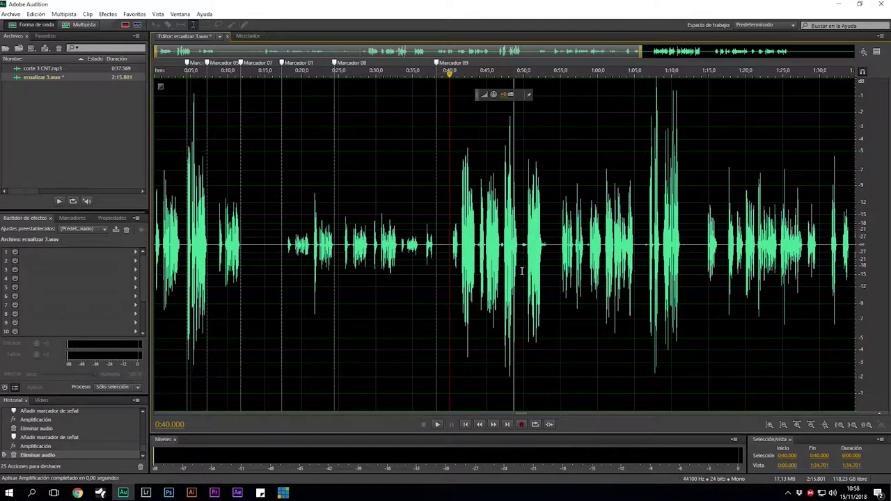
scroll(459, 256, up, 5)
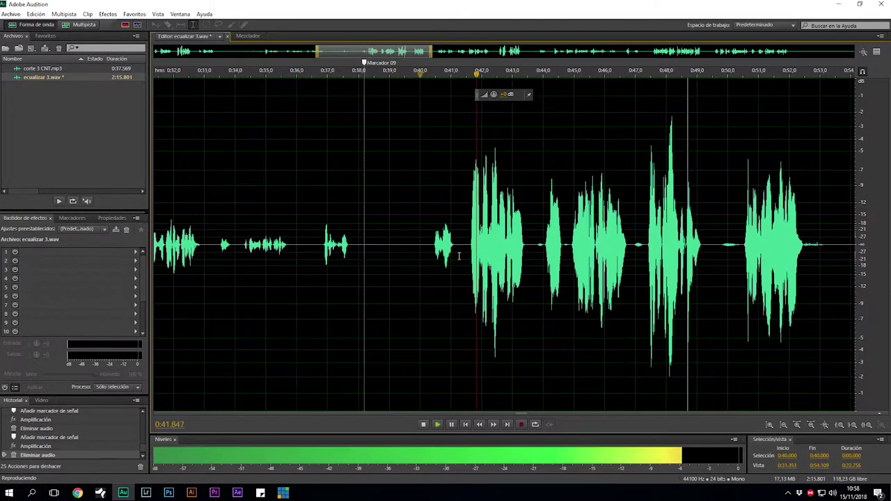
key(space)
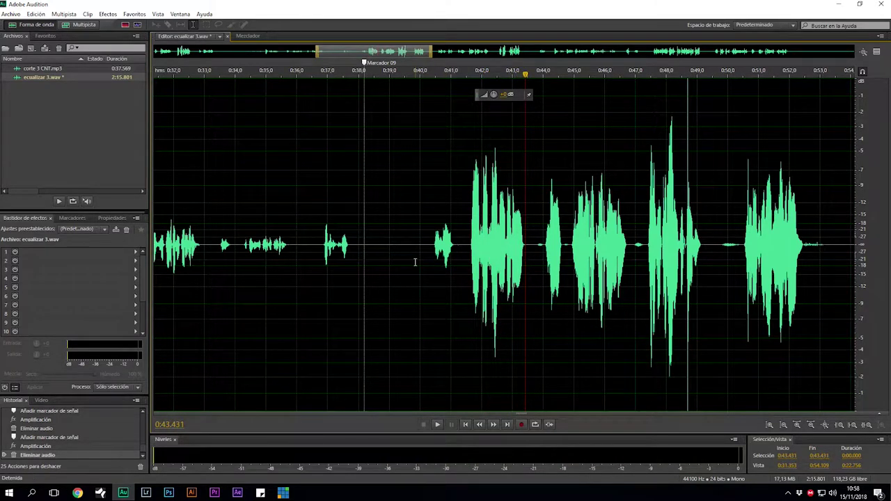
scroll(414, 272, down, 1)
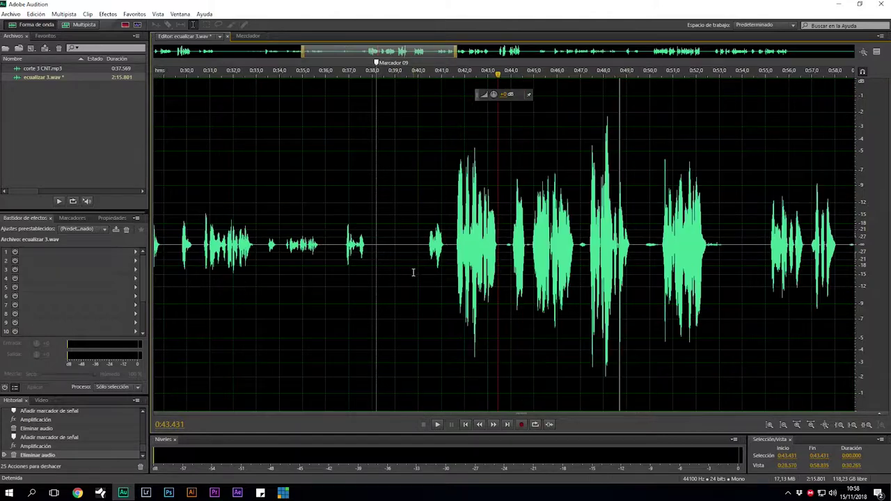
scroll(413, 272, down, 1)
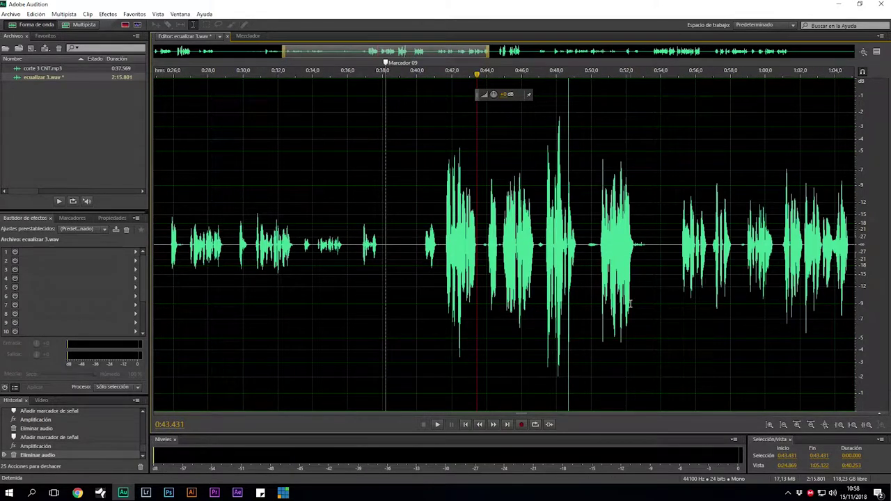
scroll(567, 287, up, 2)
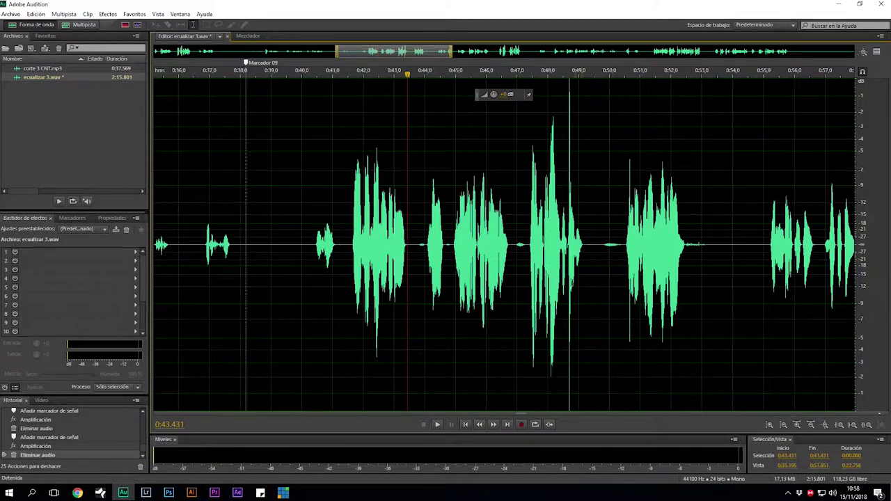
click(108, 15)
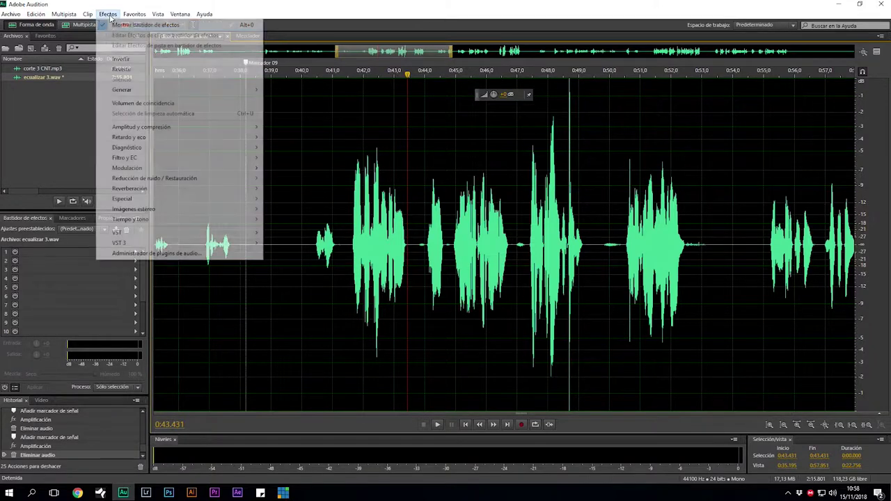
mouse_move(220, 243)
mouse_move(247, 245)
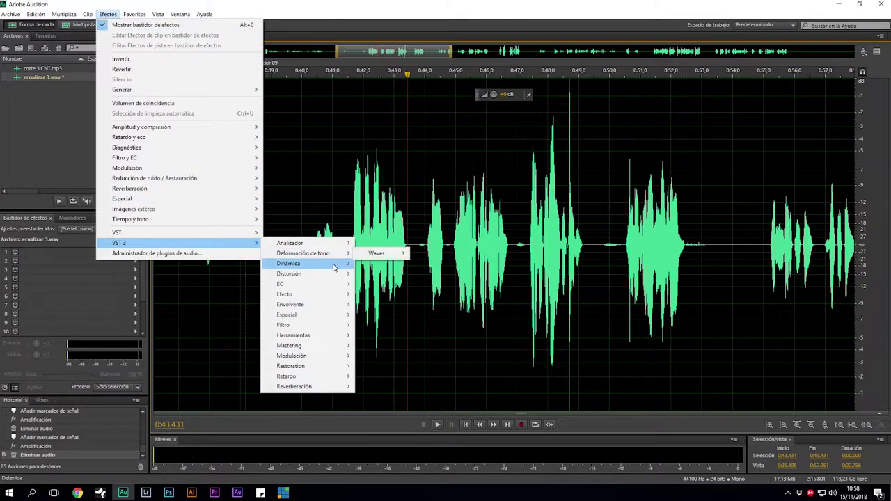
click(431, 230)
Play from about 0:43.7 and delete the take from about 0:46.9 to 0:49.2.
click(414, 248)
key(space)
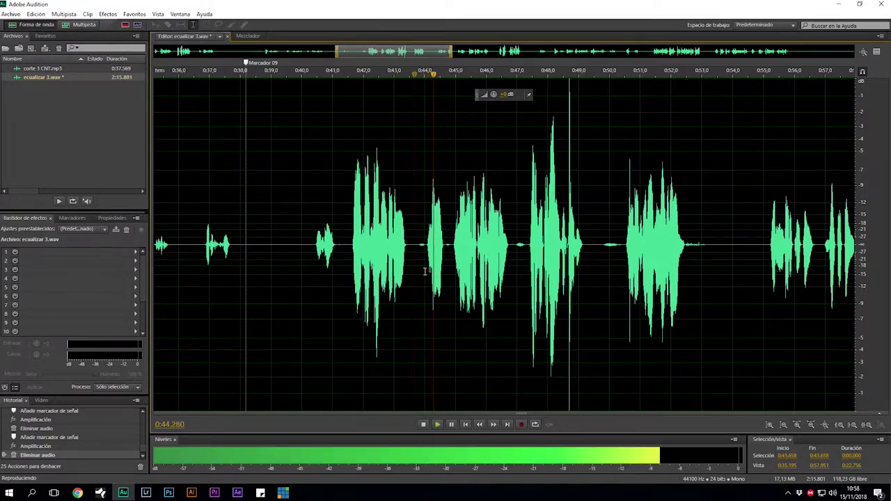
scroll(425, 264, up, 2)
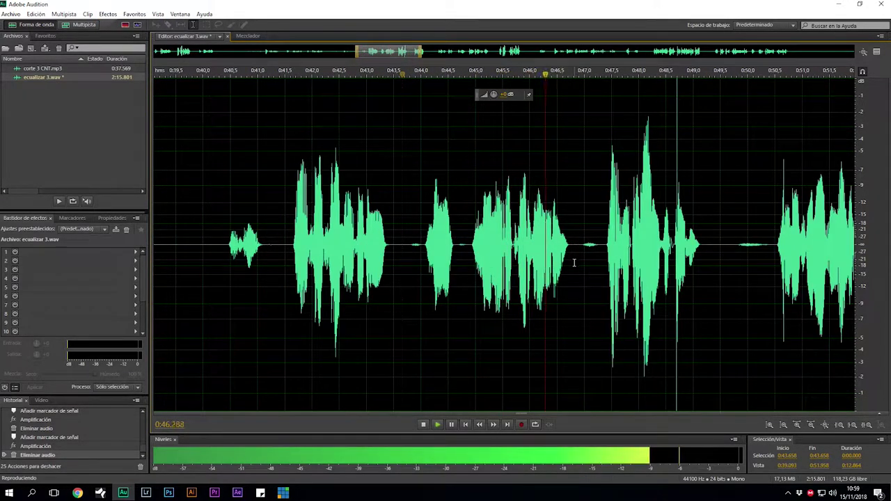
key(space)
drag(577, 257, 705, 338)
key(Delete)
Add a marker at about 0:46.9, after the remaining phrase, and delete the take that follows it.
key(m)
key(space)
mouse_move(584, 275)
mouse_down()
mouse_move(737, 331)
mouse_move(853, 336)
mouse_up()
key(Delete)
Play the recording from about 0:47.6 and silence the noise in the pause from about 0:57.7 to 0:59.6.
scroll(595, 283, down, 3)
key(space)
scroll(793, 271, up, 2)
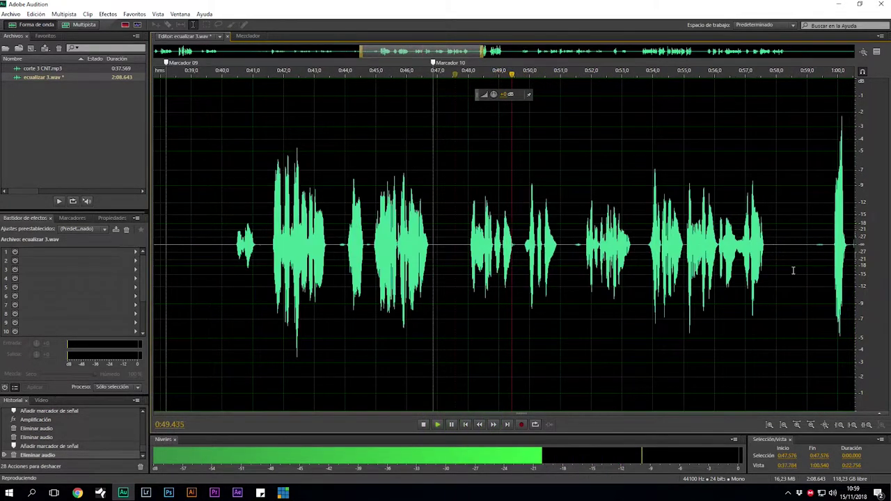
scroll(577, 250, up, 3)
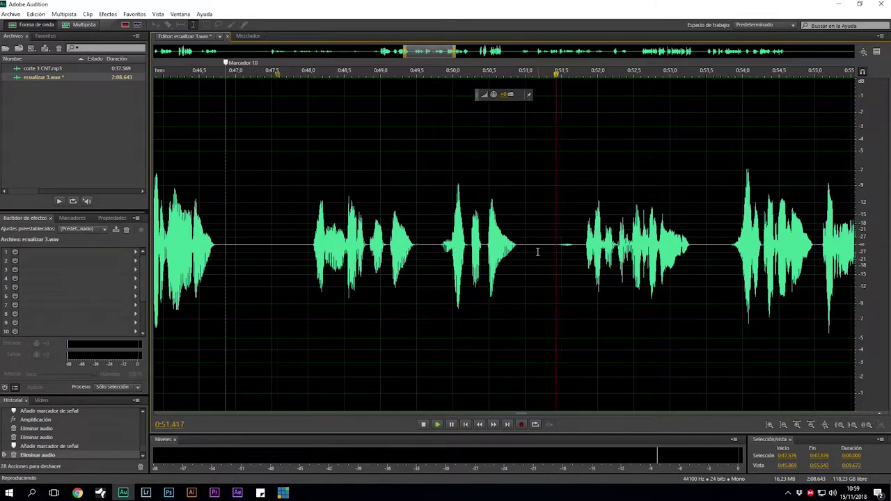
scroll(534, 254, down, 2)
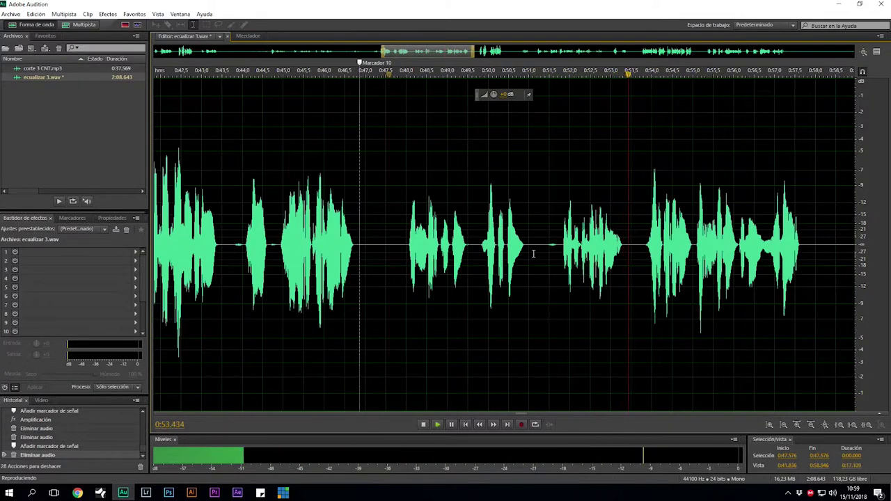
scroll(533, 254, down, 2)
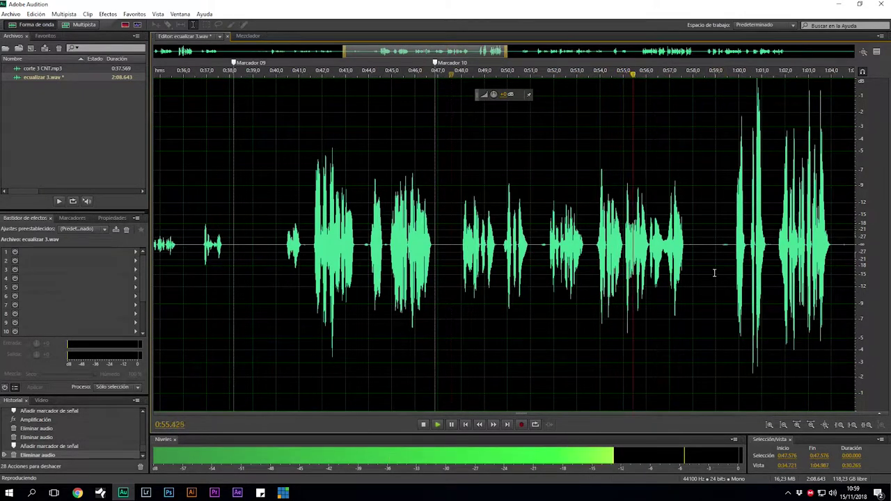
scroll(668, 264, up, 2)
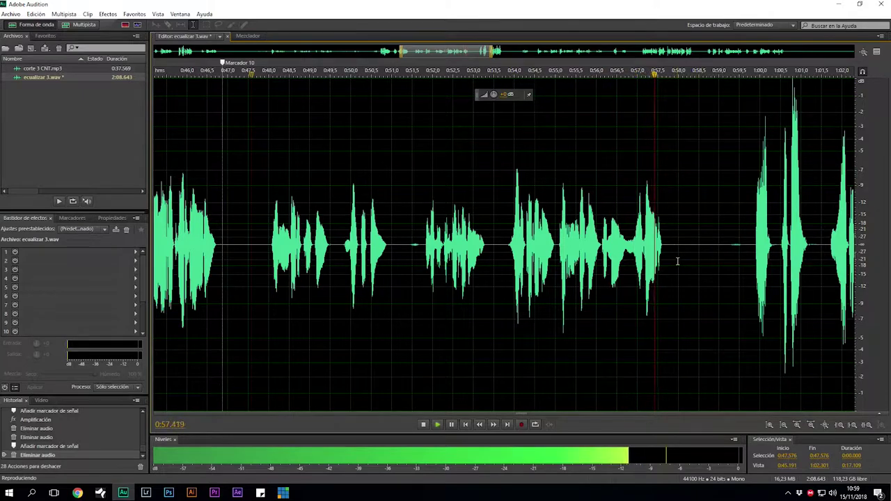
drag(669, 262, 744, 296)
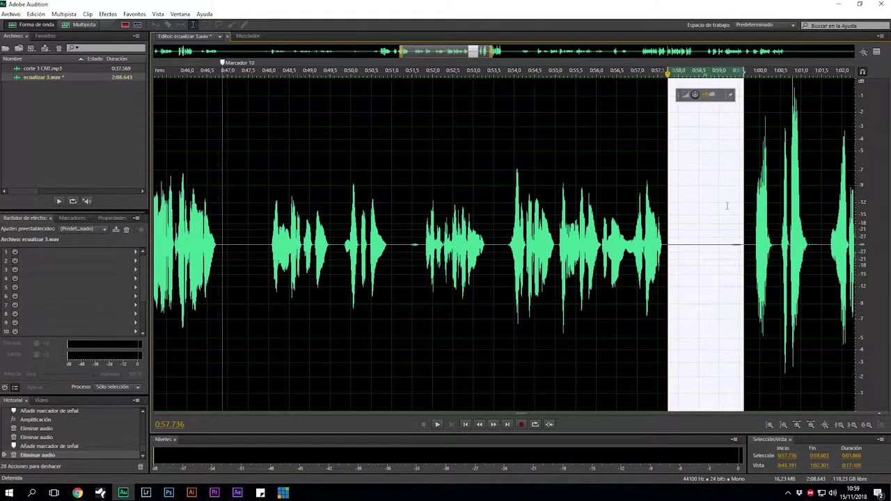
drag(695, 96, 697, 90)
click(689, 248)
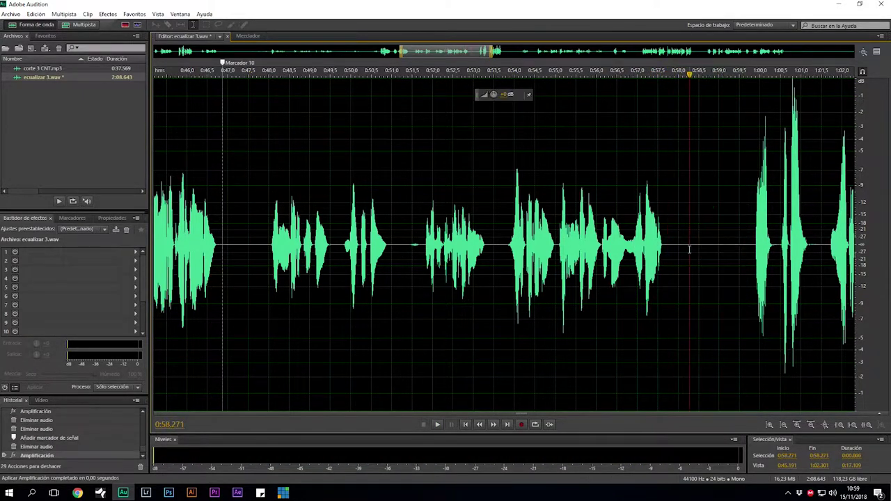
Play from about 0:58.3, delete the loud take from about 0:59.0 to 1:10.0 and add a marker at about 0:59.0.
key(space)
scroll(689, 265, down, 4)
scroll(689, 264, up, 4)
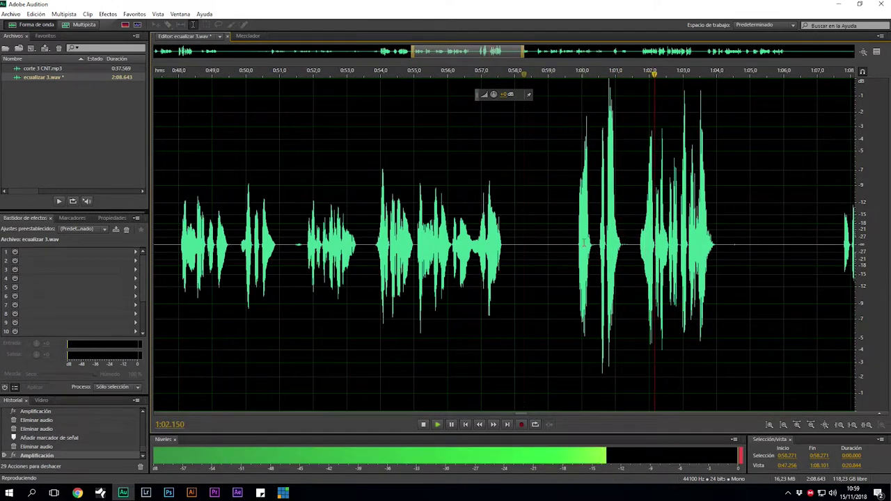
scroll(721, 263, down, 2)
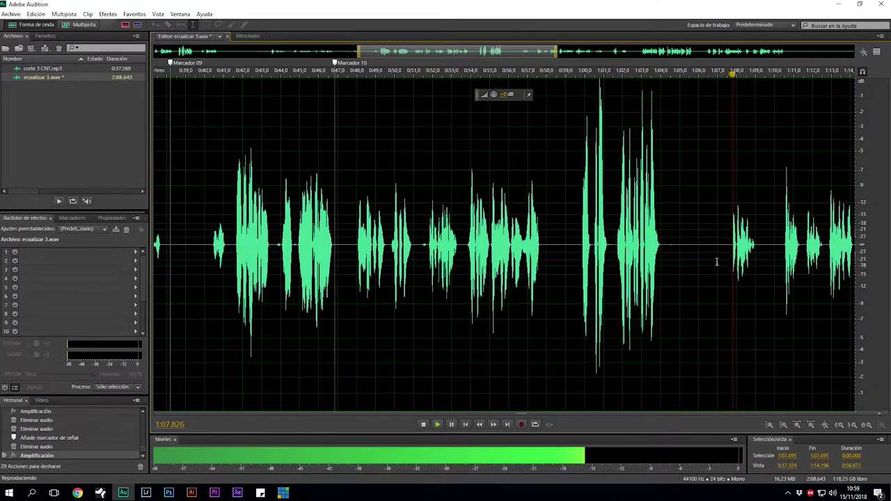
scroll(721, 262, down, 2)
drag(612, 255, 727, 269)
key(Delete)
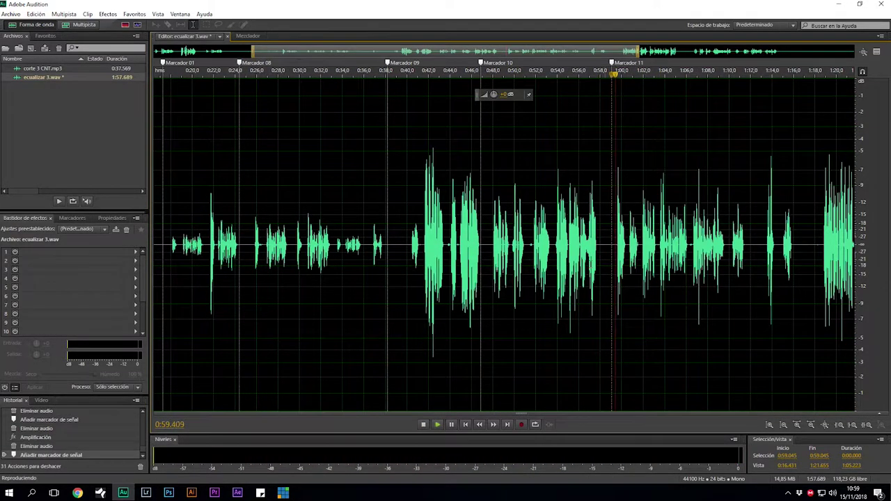
Play from the marker at about 0:59.0 and delete the stretch from about 0:59.5 to 1:01.7.
key(space)
scroll(535, 269, up, 3)
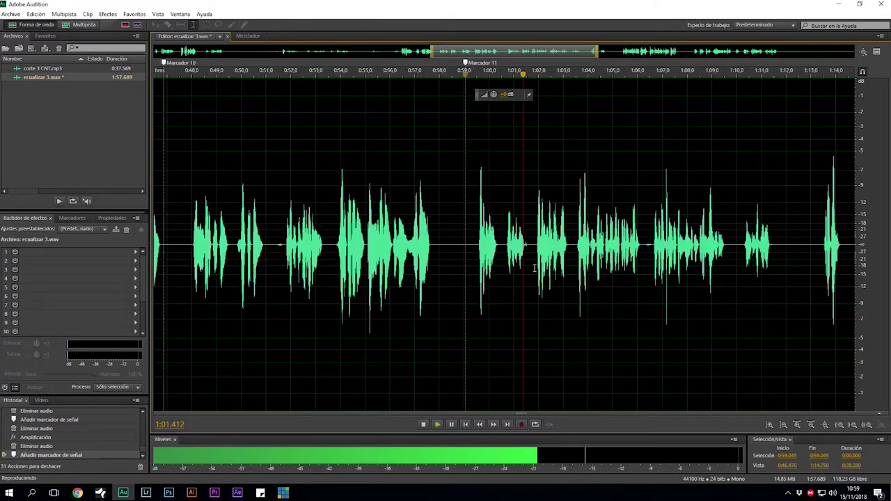
scroll(534, 269, up, 2)
key(space)
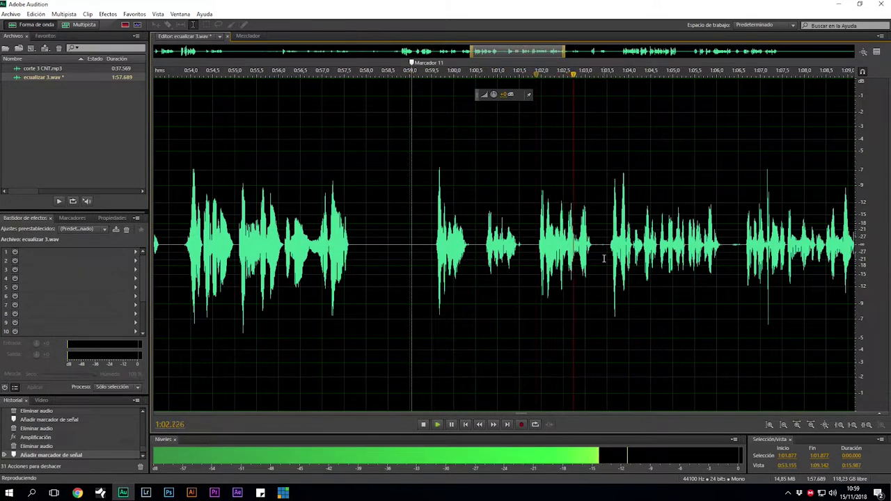
drag(528, 249, 431, 250)
scroll(431, 251, down, 3)
key(Delete)
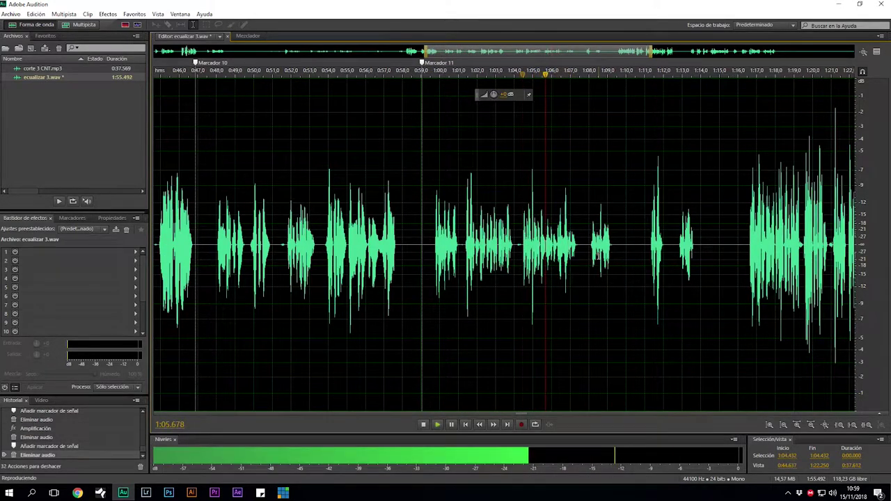
Listen on from about 1:04.4, delete the stretch from about 1:10.0 to 1:15.7 and add a marker at 1:10.0.
scroll(623, 293, up, 3)
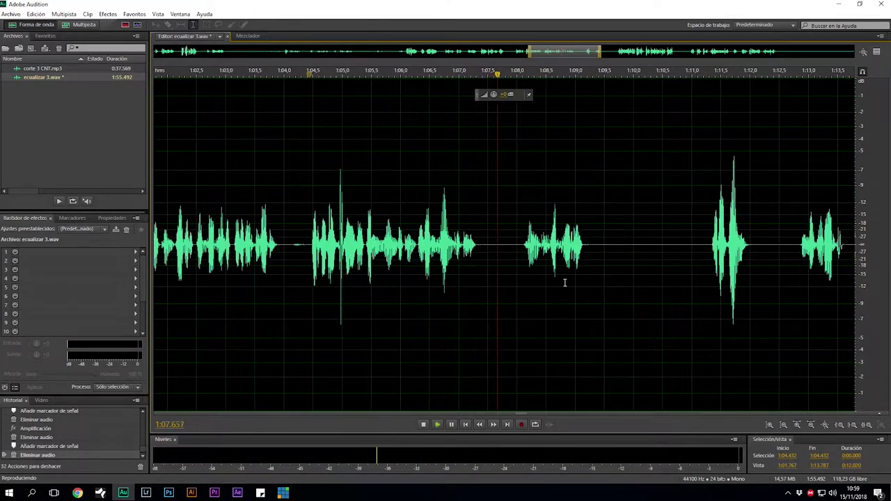
scroll(561, 258, down, 3)
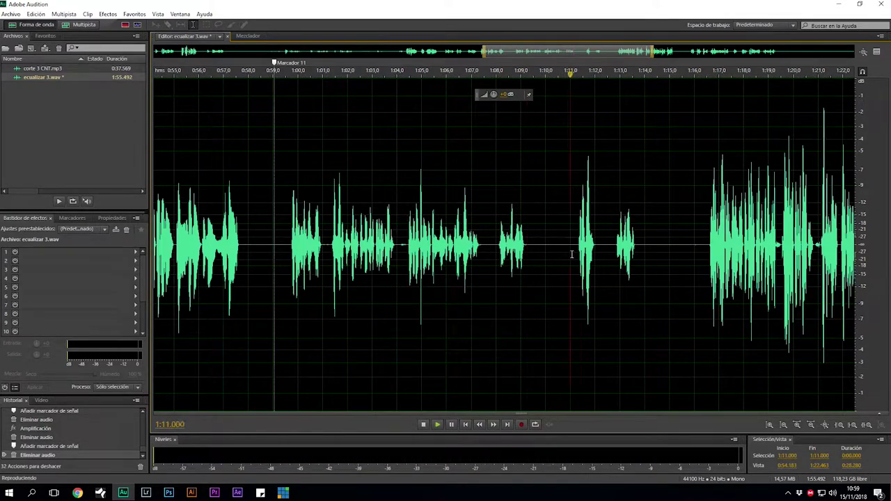
click(570, 258)
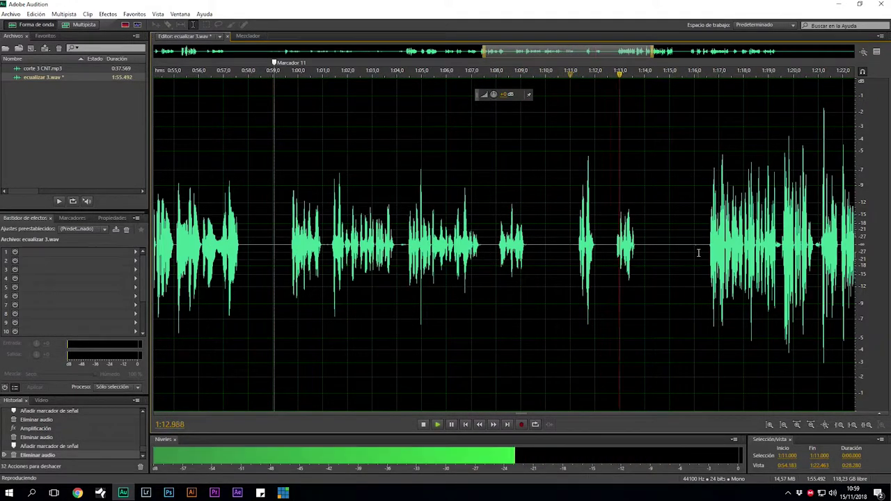
click(706, 379)
drag(546, 258, 686, 261)
key(Delete)
key(m)
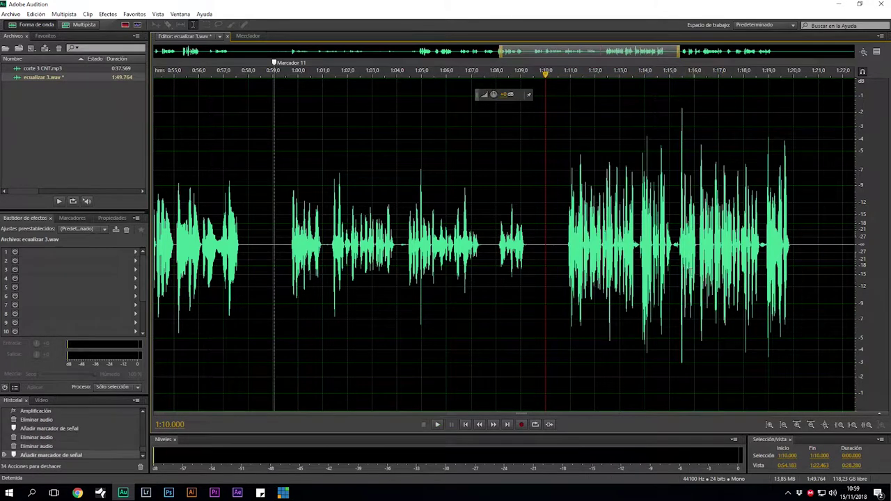
Delete the short pause from about 1:10.1 to 1:10.7 and play the phrase that follows up to about 1:19.6.
scroll(542, 266, down, 2)
click(548, 248)
scroll(557, 257, up, 2)
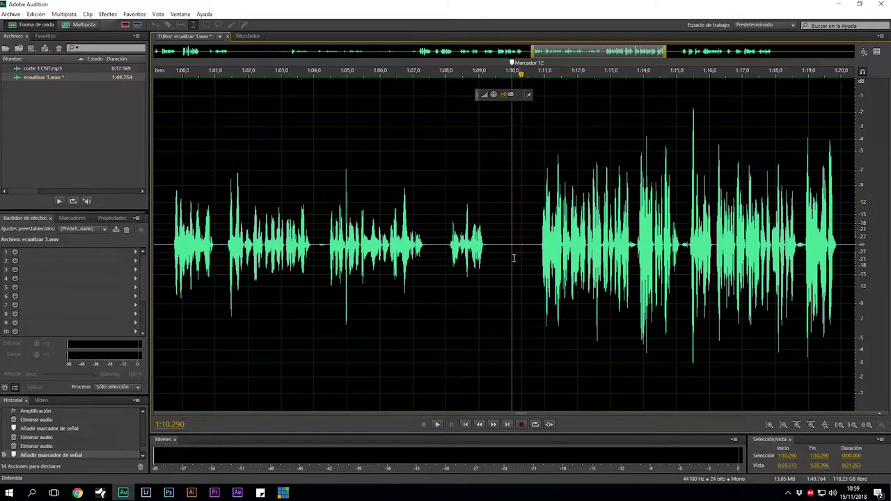
drag(516, 258, 535, 275)
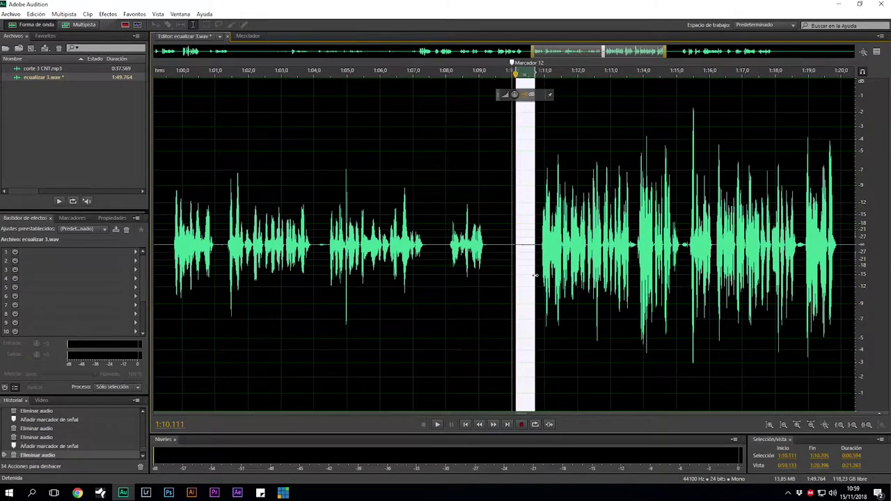
key(Delete)
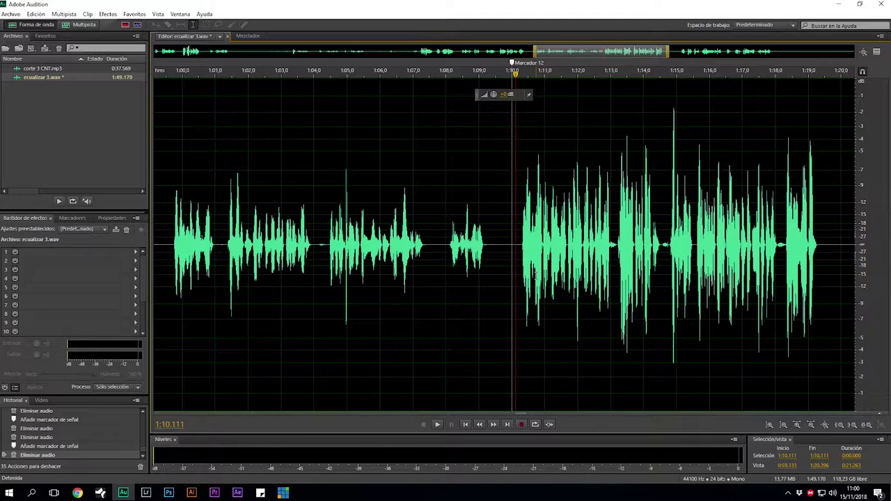
key(space)
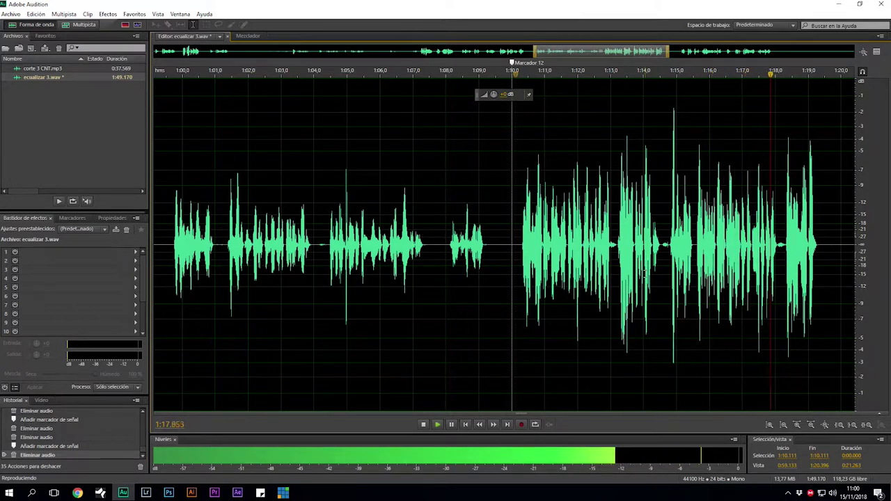
key(space)
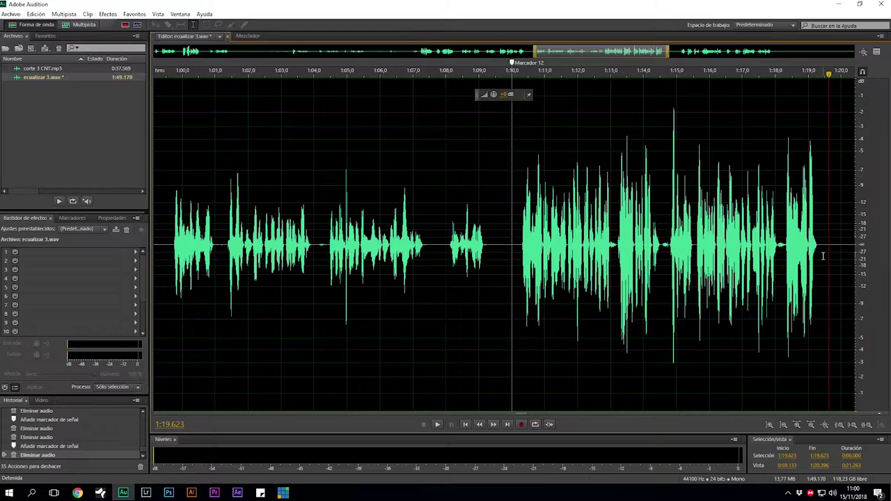
Delete the faint noise after the last phrase, from about 1:36.9 to the end of the recording.
scroll(808, 259, down, 3)
drag(651, 264, 863, 272)
click(483, 252)
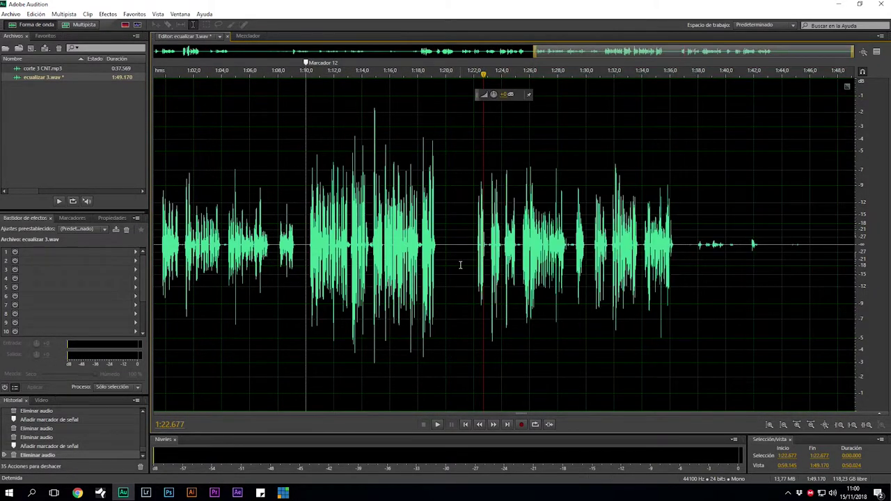
drag(683, 259, 851, 262)
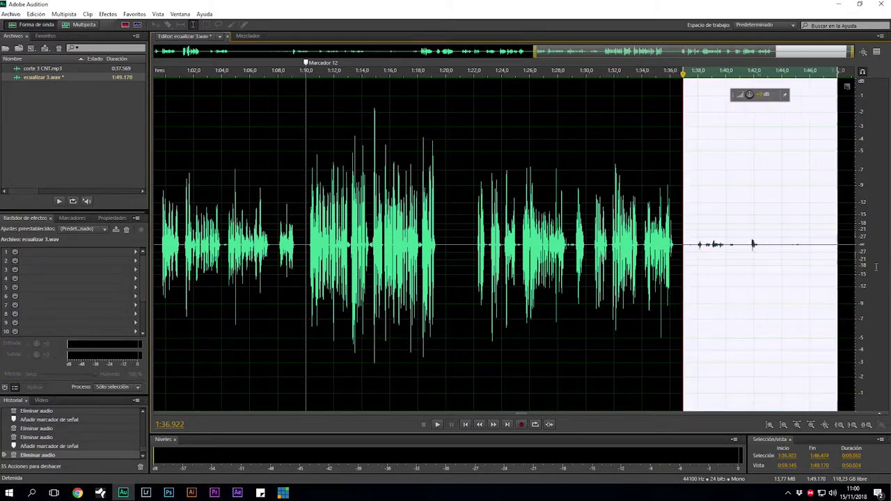
key(Delete)
Play the last phrases from about 1:21.7 and delete the remainder from about 1:36.75 to the end.
click(642, 259)
key(space)
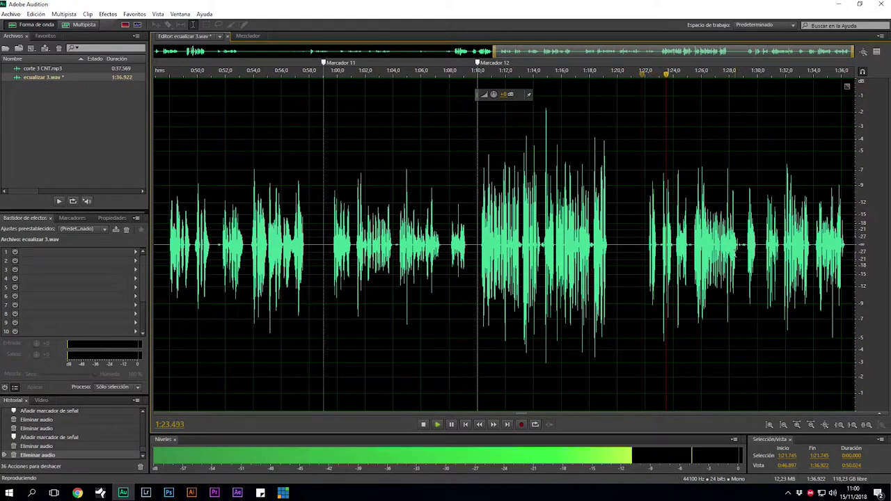
scroll(642, 259, up, 2)
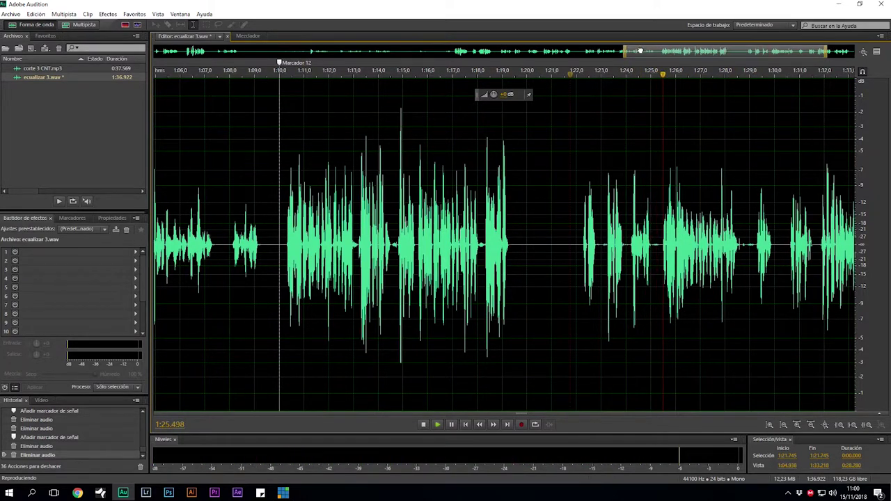
drag(672, 55, 698, 55)
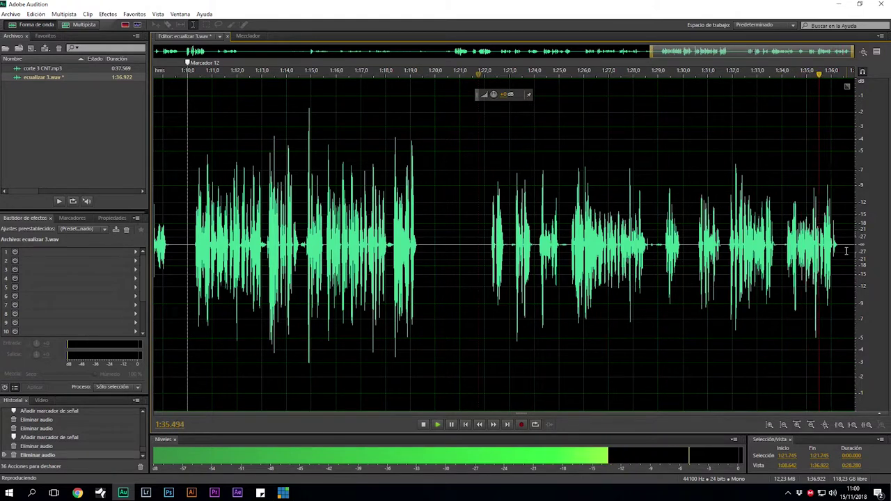
drag(849, 252, 884, 259)
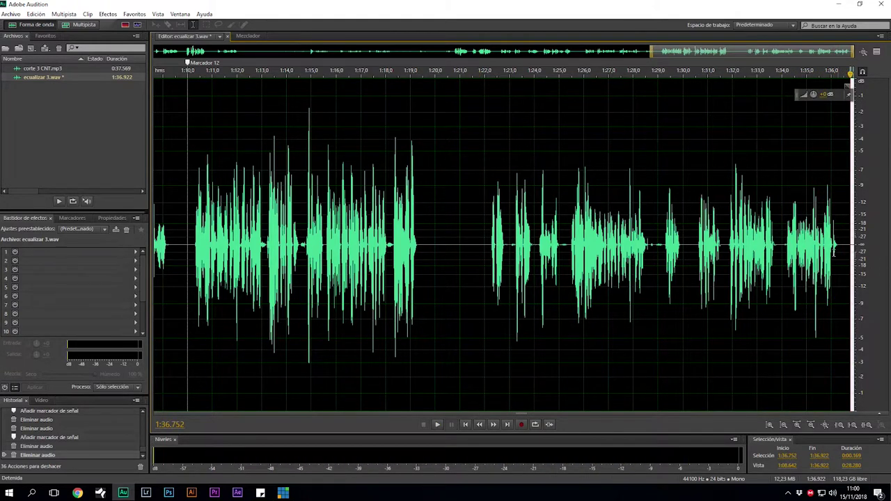
key(Delete)
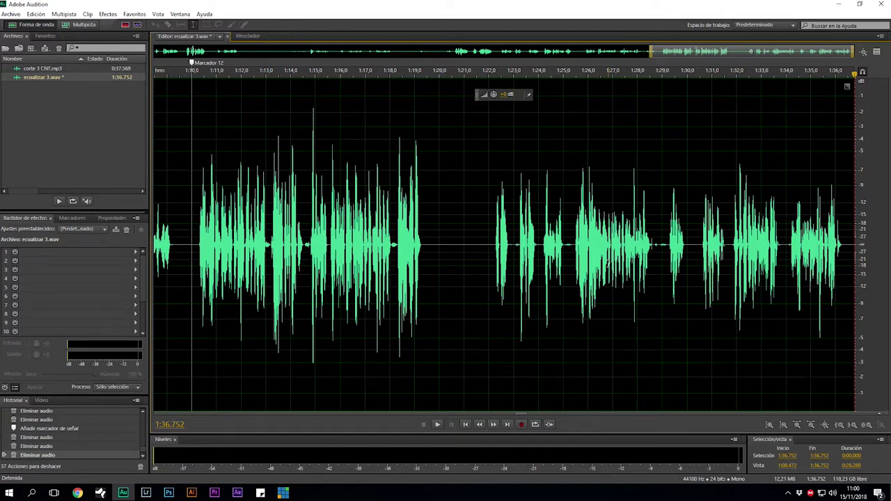
scroll(592, 284, down, 5)
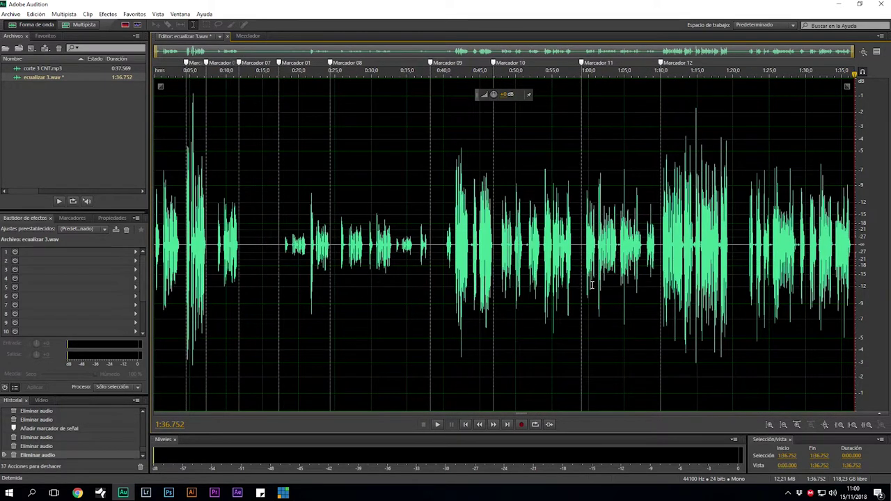